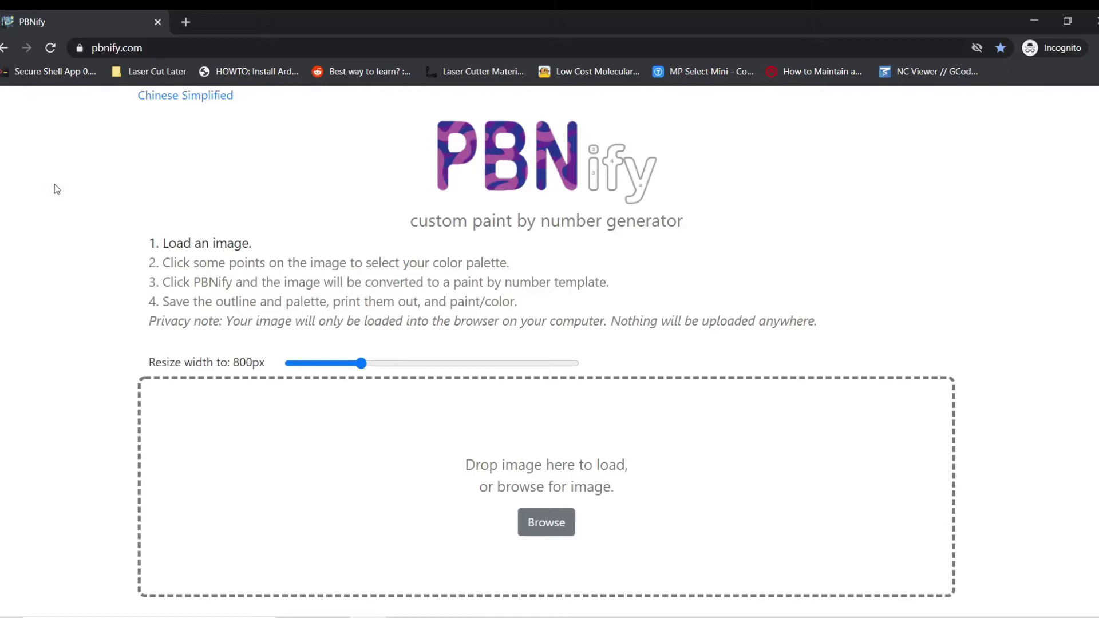
Step: Open PBNify's image file chooser and browse to the Pictures folder
left_click(94, 50)
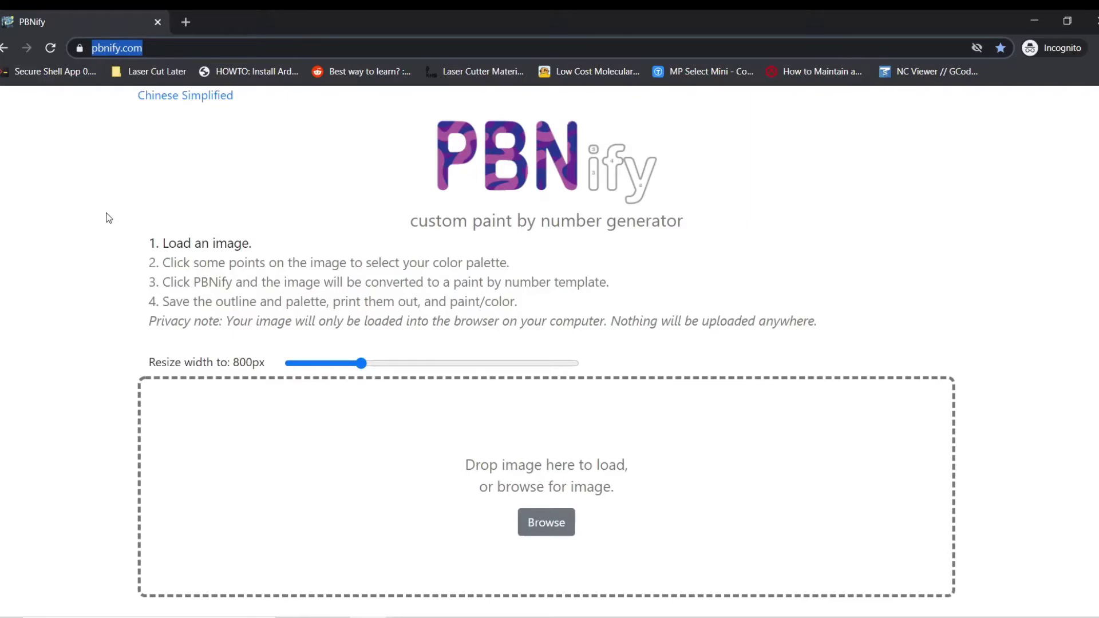
left_click(123, 204)
scroll(123, 205, "down", 1)
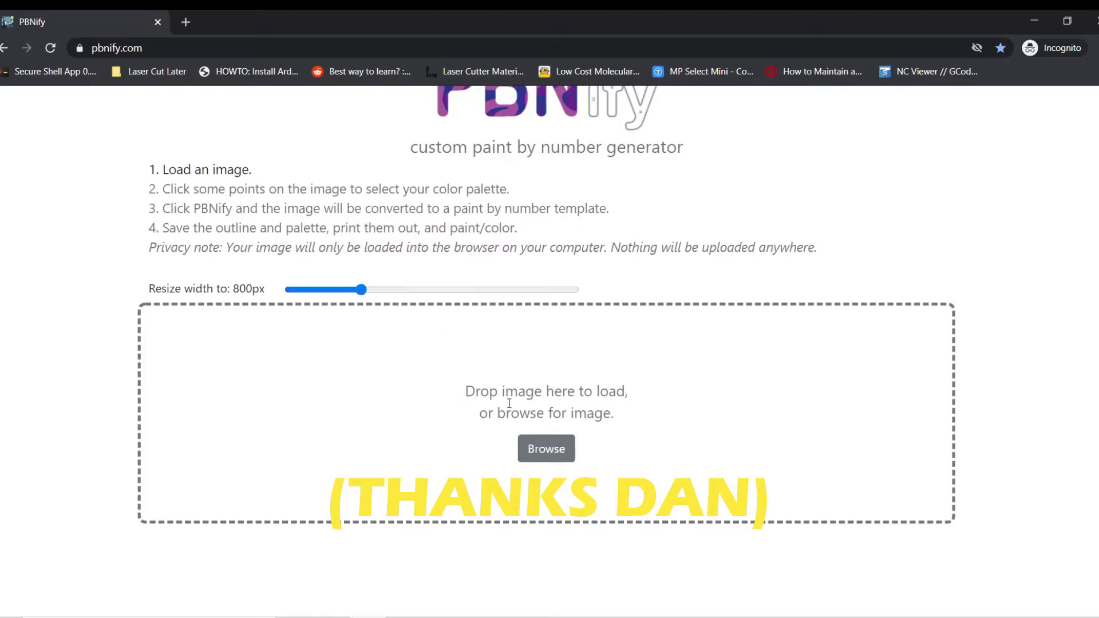
left_click(545, 448)
left_click(99, 233)
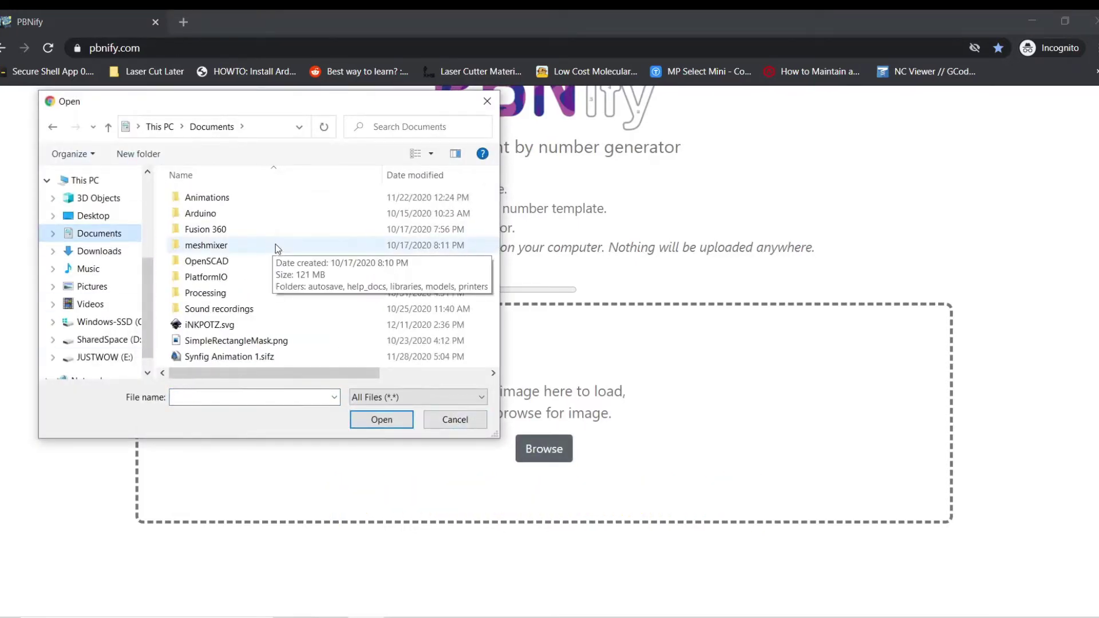
left_click(92, 286)
Step: Load the sunflower image and sample its reddish, dark and orange browns, golden and pale yellow
double_click(363, 293)
scroll(768, 275, "down", 4)
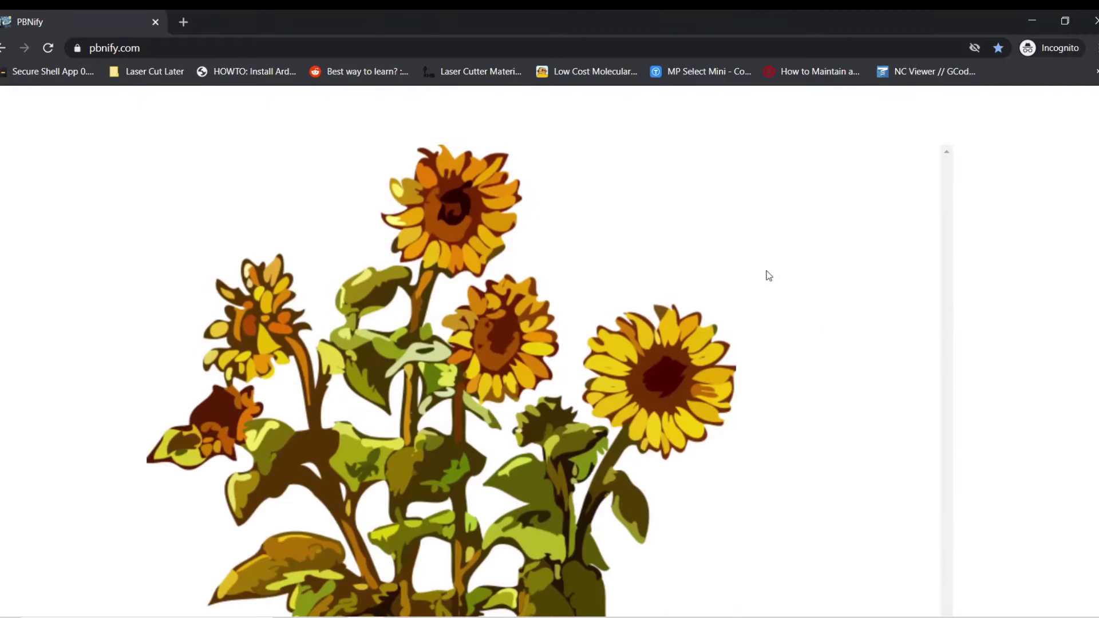
left_click(474, 206)
left_click(457, 192)
left_click(433, 208)
left_click(408, 197)
left_click(397, 190)
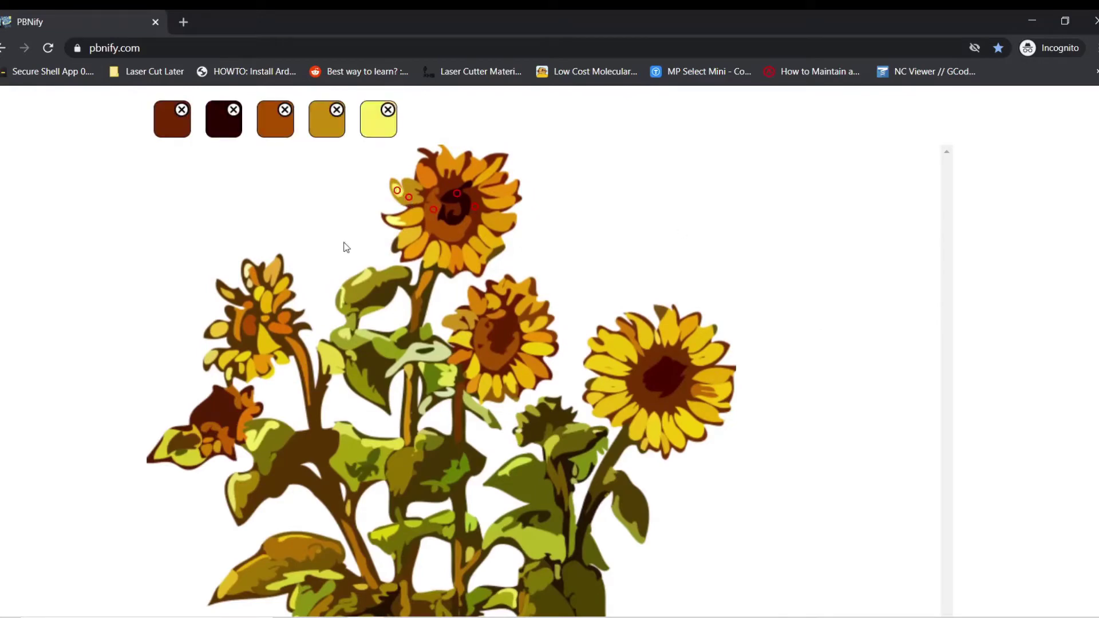
Step: Add bright petal yellow, olive, light and mid leaf greens, dark olive brown and one more colour
left_click(392, 299)
left_click(363, 293)
left_click(373, 334)
left_click(435, 372)
left_click(572, 435)
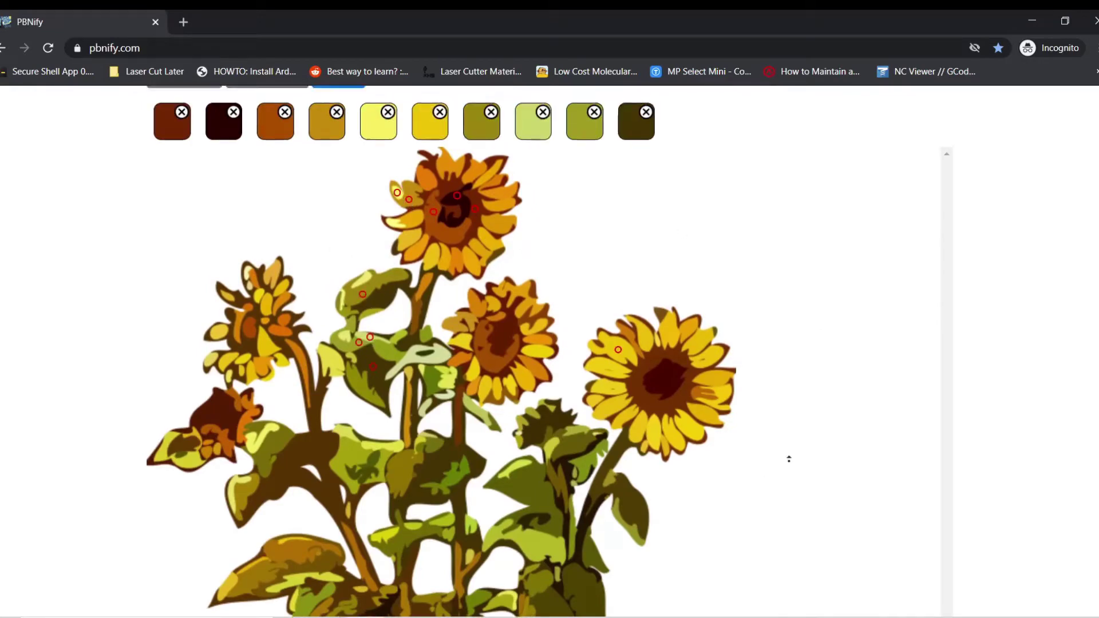
left_click(787, 456)
Step: Convert the sunflower image into a paint-by-number template with PBNify
scroll(834, 437, "up", 4)
scroll(799, 437, "down", 10)
scroll(727, 398, "up", 10)
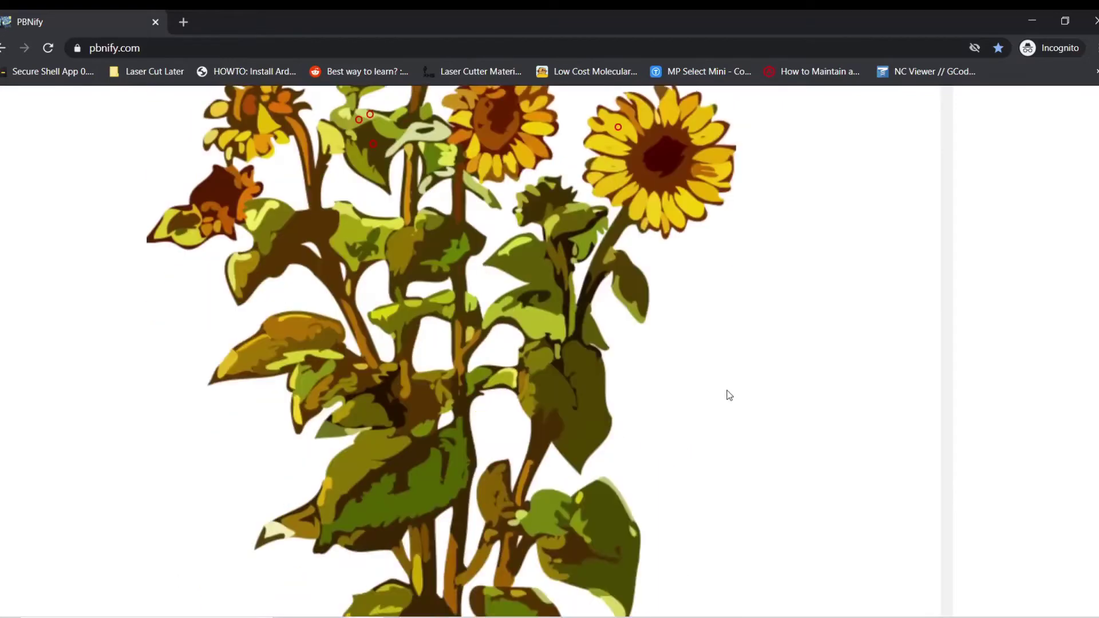
scroll(630, 458, "down", 8)
scroll(515, 469, "up", 10)
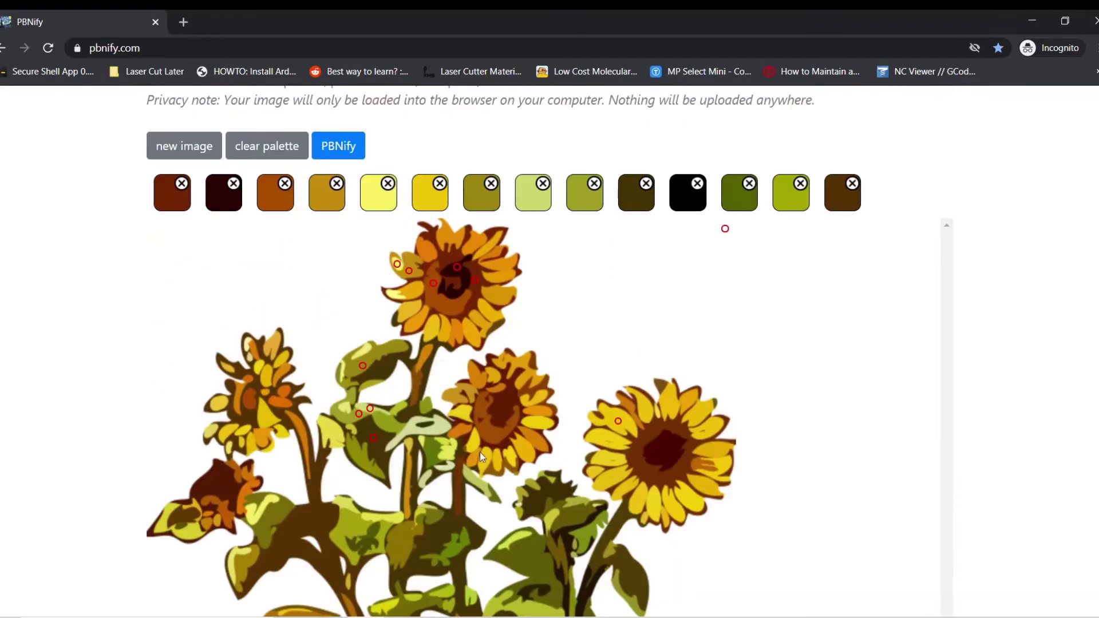
left_click(324, 147)
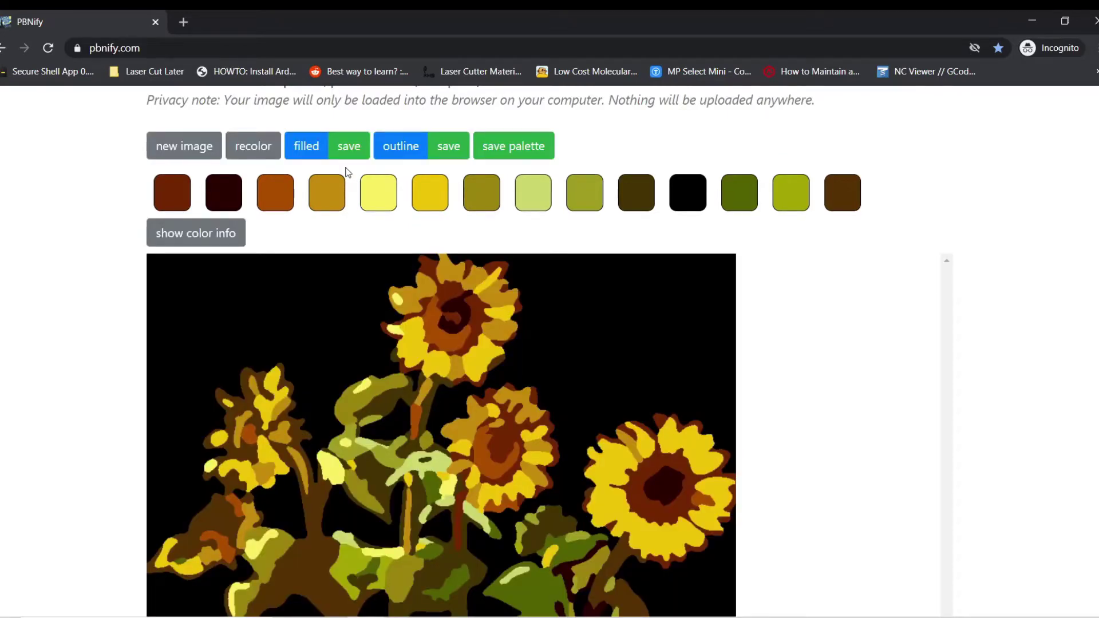
Step: Open the filled version and the numbered outline each in a new tab
scroll(403, 327, "down", 6)
scroll(463, 327, "up", 5)
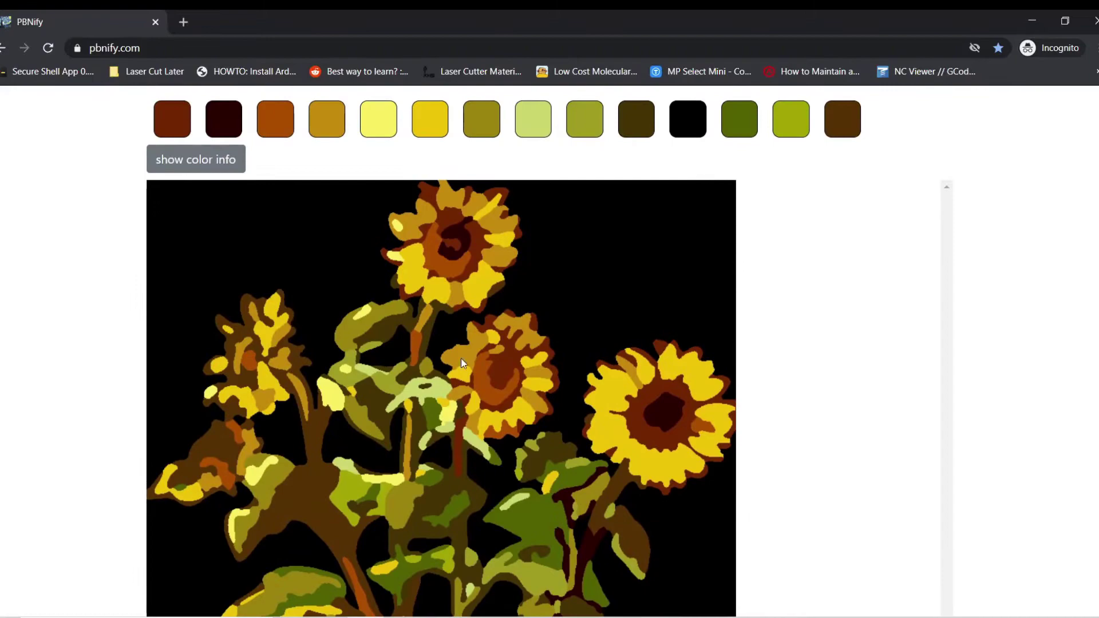
scroll(461, 359, "up", 3)
left_click(346, 218)
left_click(448, 218)
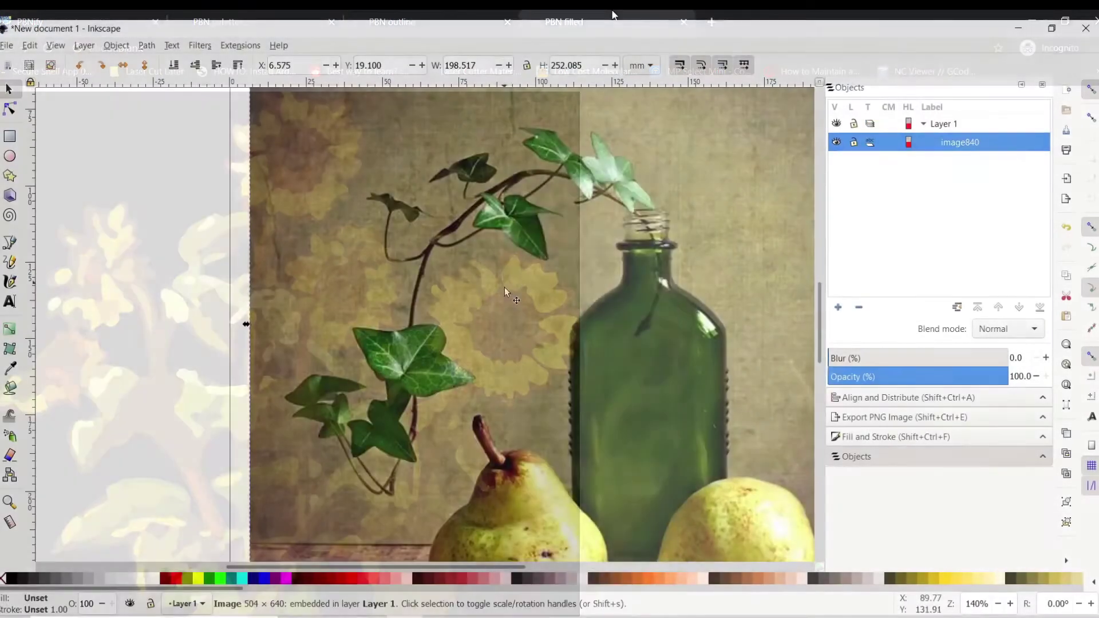
Step: Trace the still-life photo into a path using Trace Bitmap in Autotrace mode
right_click(504, 290)
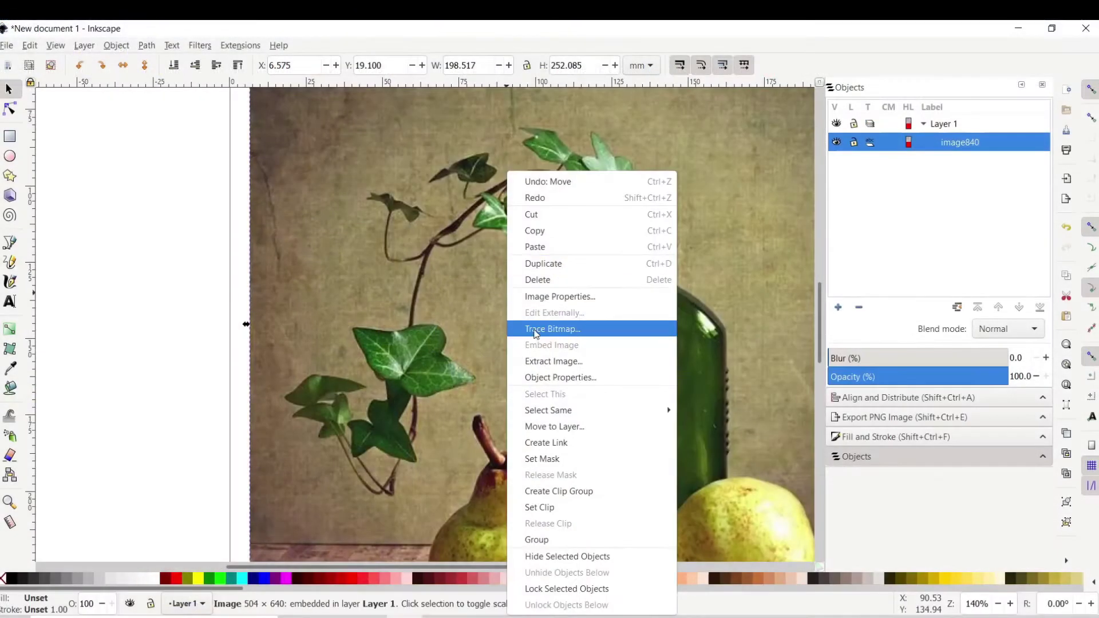
left_click(535, 330)
left_click(1011, 266)
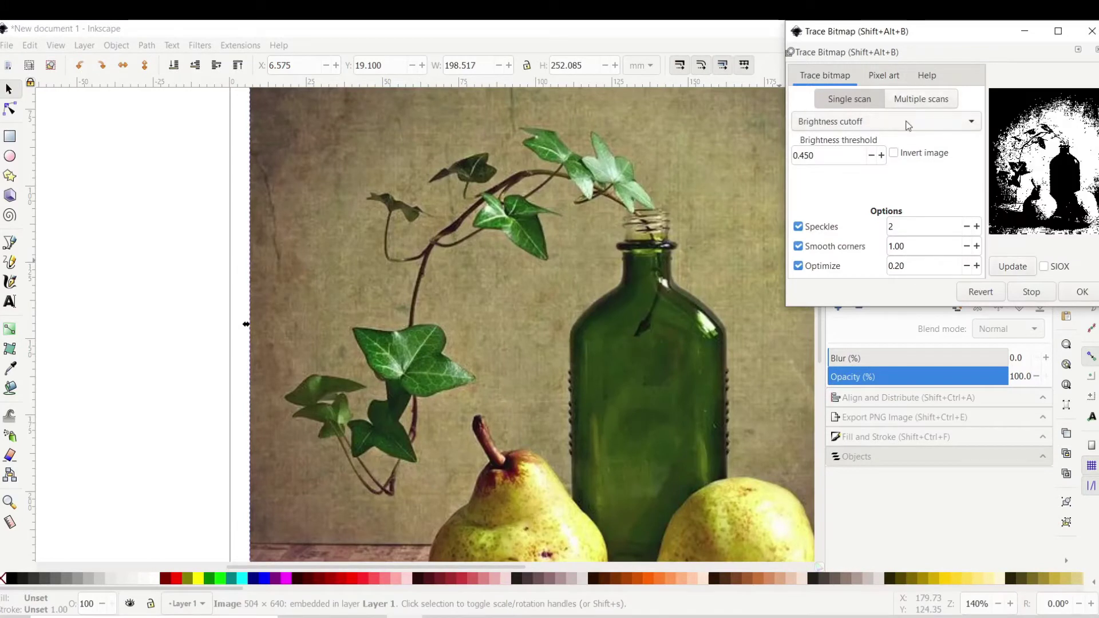
left_click(884, 75)
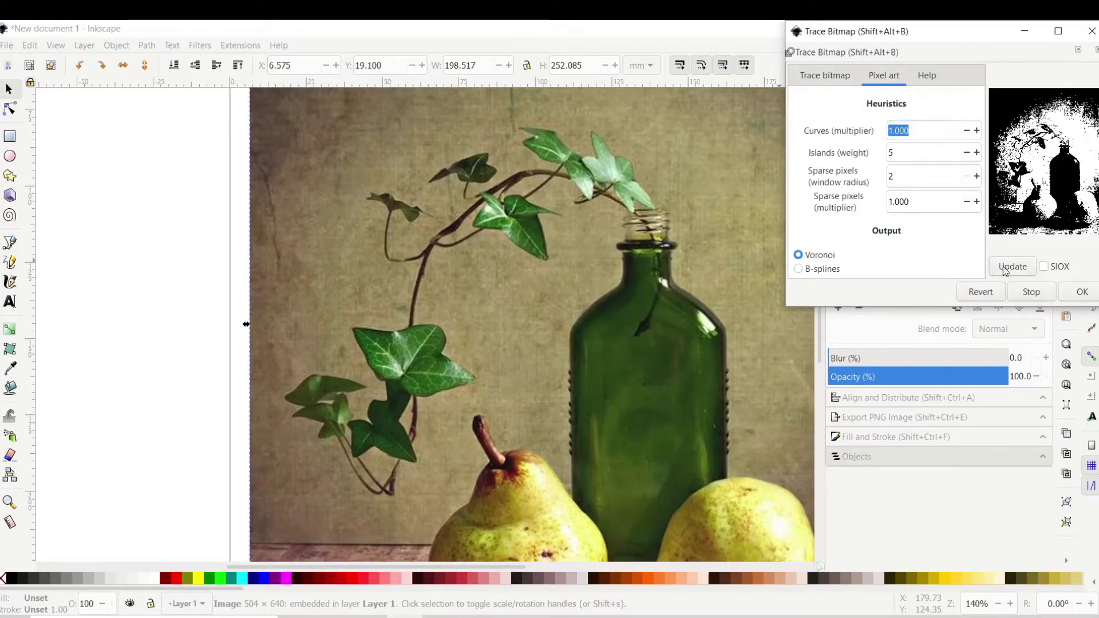
left_click(824, 75)
left_click(835, 121)
left_click(836, 140)
left_click(1011, 266)
scroll(892, 121, "down", 2)
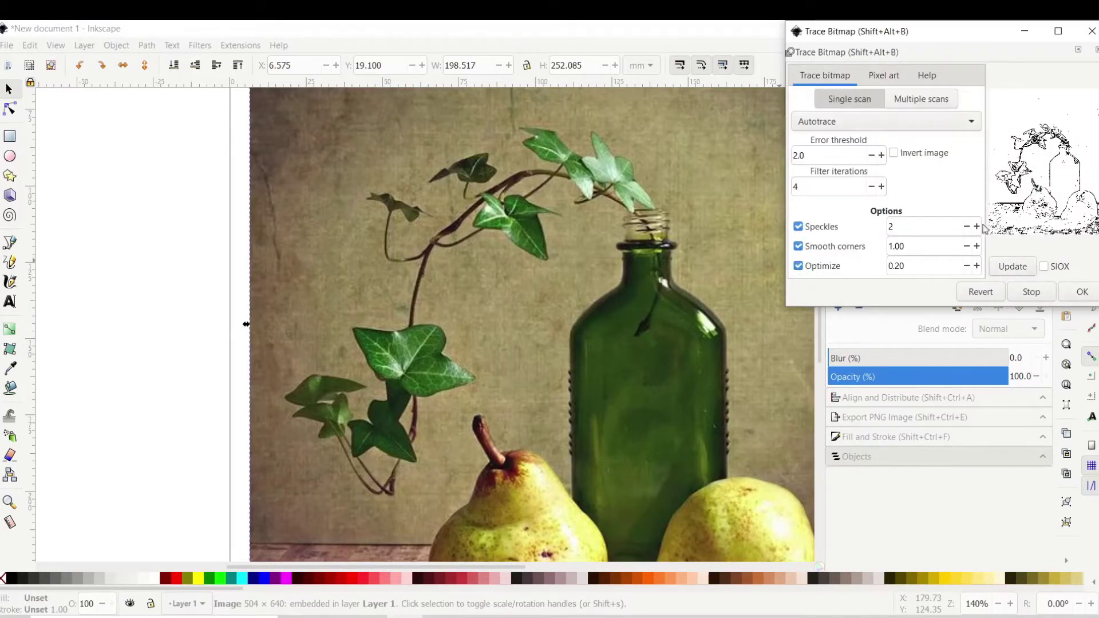
left_click(1082, 291)
Step: Give the traced path no fill and a black stroke
mouse_move(940, 39)
left_mouse_down()
mouse_move(845, 89)
mouse_move(887, 171)
left_mouse_up()
right_click(958, 142)
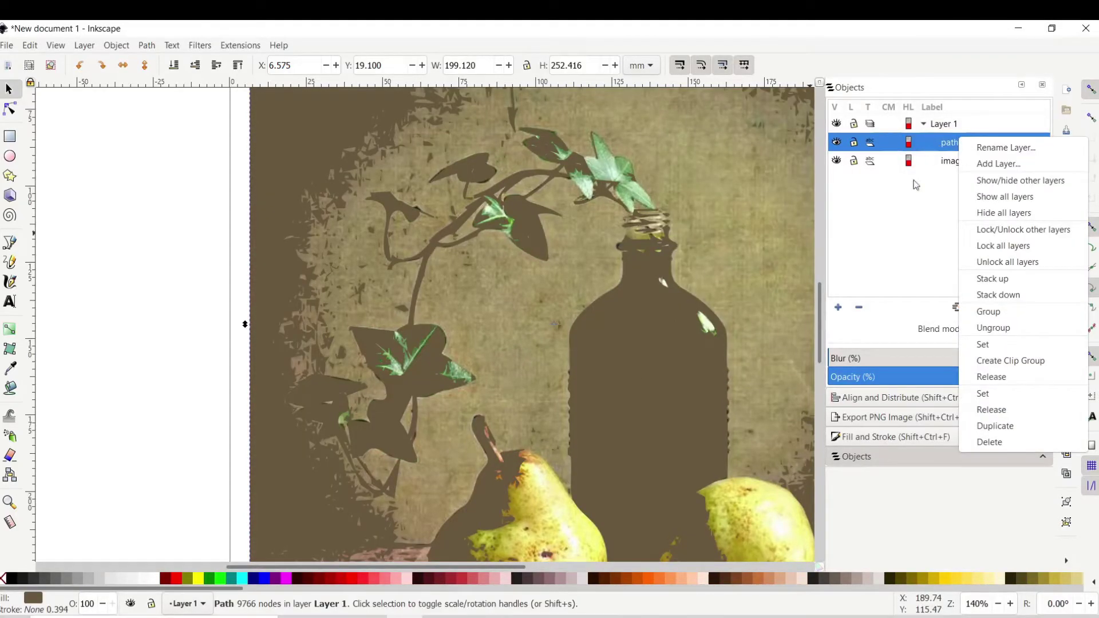
key("Escape")
left_click(10, 578, "shift")
right_click(3, 578)
left_click(26, 501)
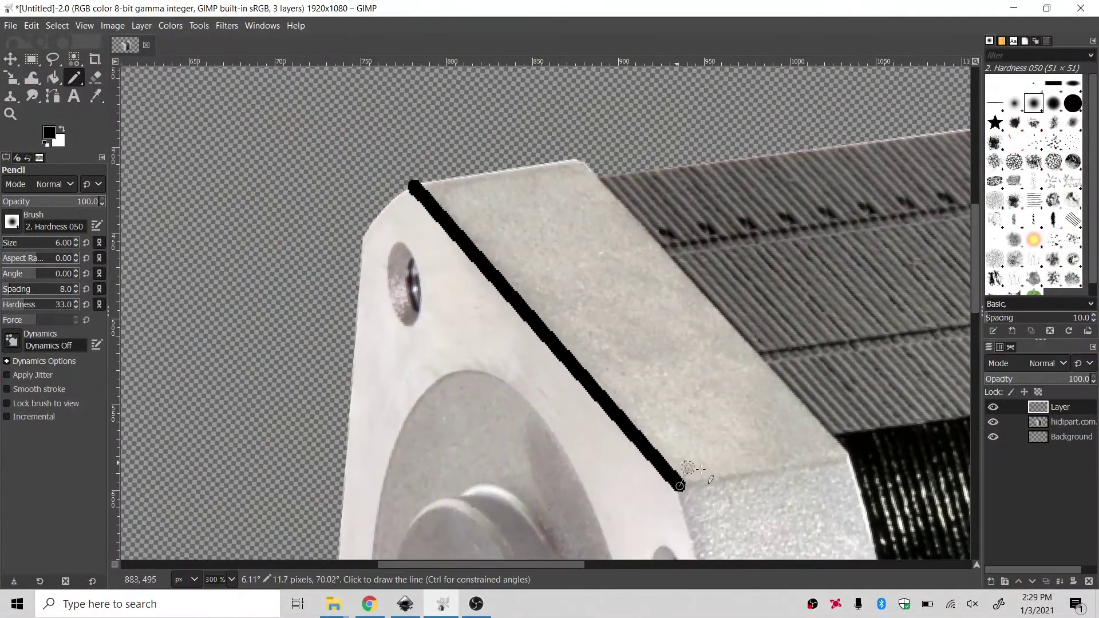
Step: Draw straight pencil lines along the motor's top face and housing edges to its left corner
left_click(847, 452, "shift")
left_click(579, 159, "shift")
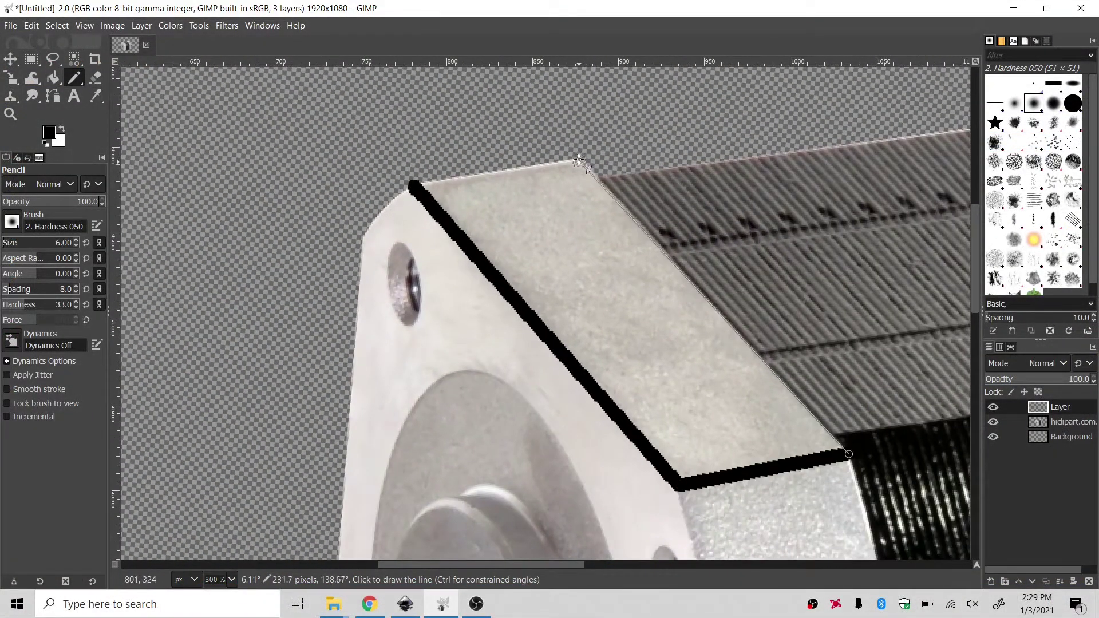
left_click(412, 184, "shift")
left_click(362, 238, "shift")
left_click(337, 533, "shift")
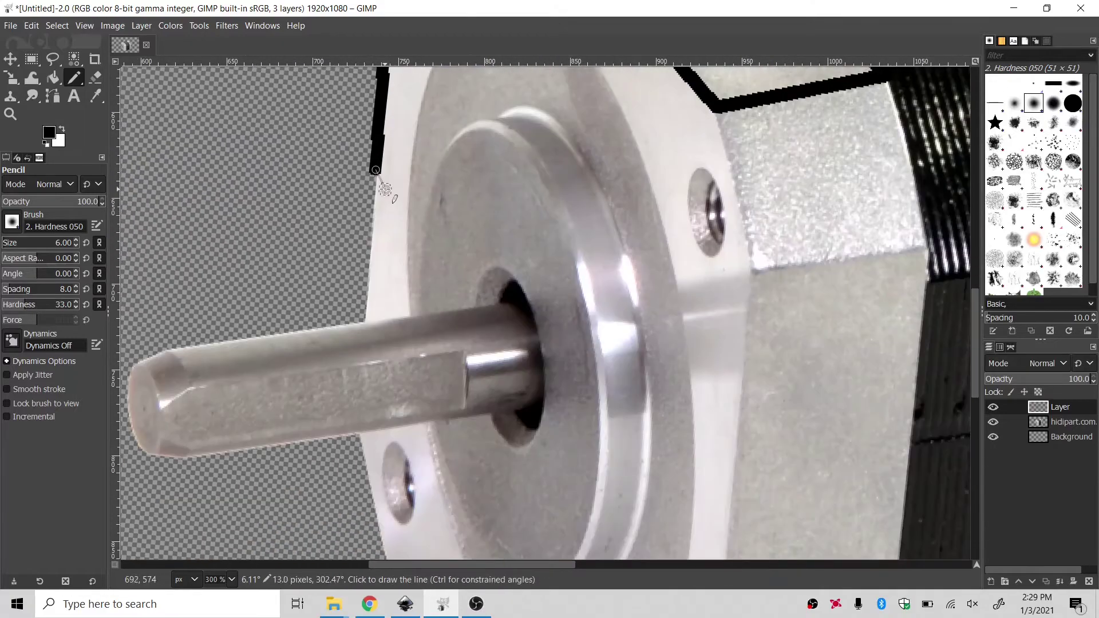
left_click(368, 318, "shift")
Step: Outline the motor shaft's top edge, left end and bottom edge, back to the flange
left_click(172, 345, "shift")
left_click(140, 359, "shift")
left_click(125, 389, "shift")
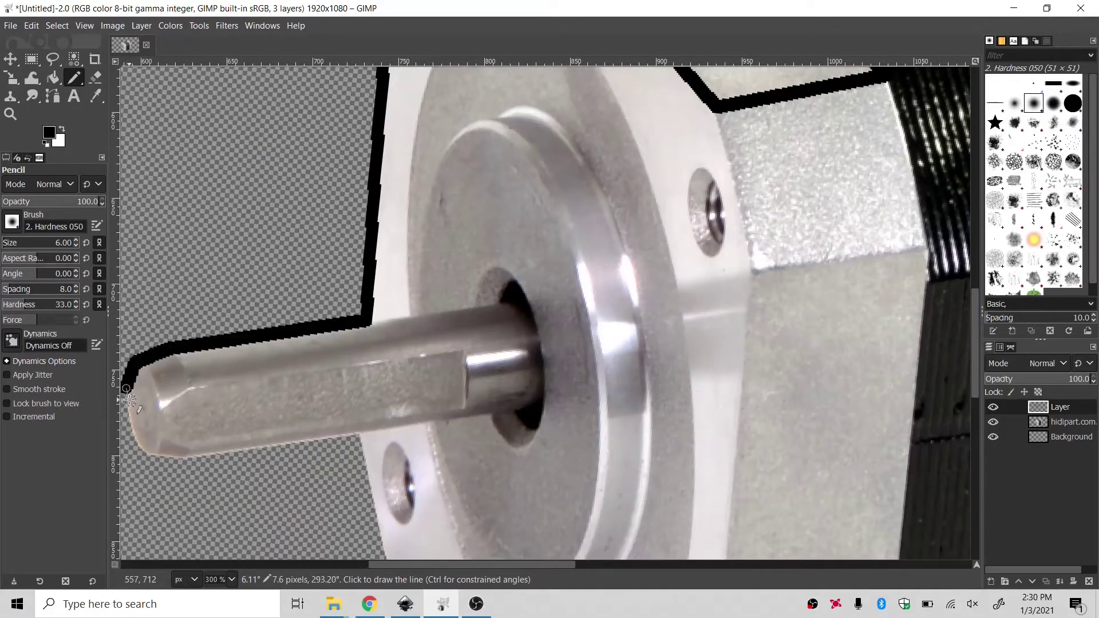
left_click(146, 455, "shift")
left_click(183, 461, "shift")
left_click(359, 428, "shift")
left_click(384, 552, "shift")
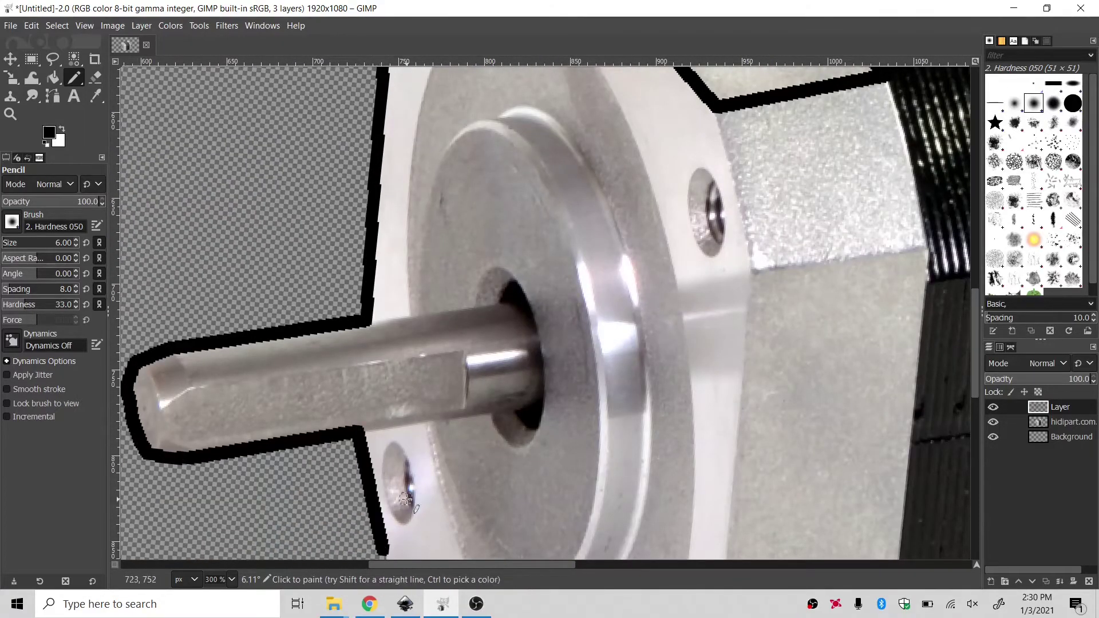
Step: Trace the flange's diagonal lower edge and the housing bottom up to the small step
scroll(405, 497, "down", 5)
scroll(405, 498, "right", 2)
left_click(273, 311, "shift")
scroll(272, 311, "down", 4)
scroll(273, 311, "right", 3)
left_click(346, 400, "shift")
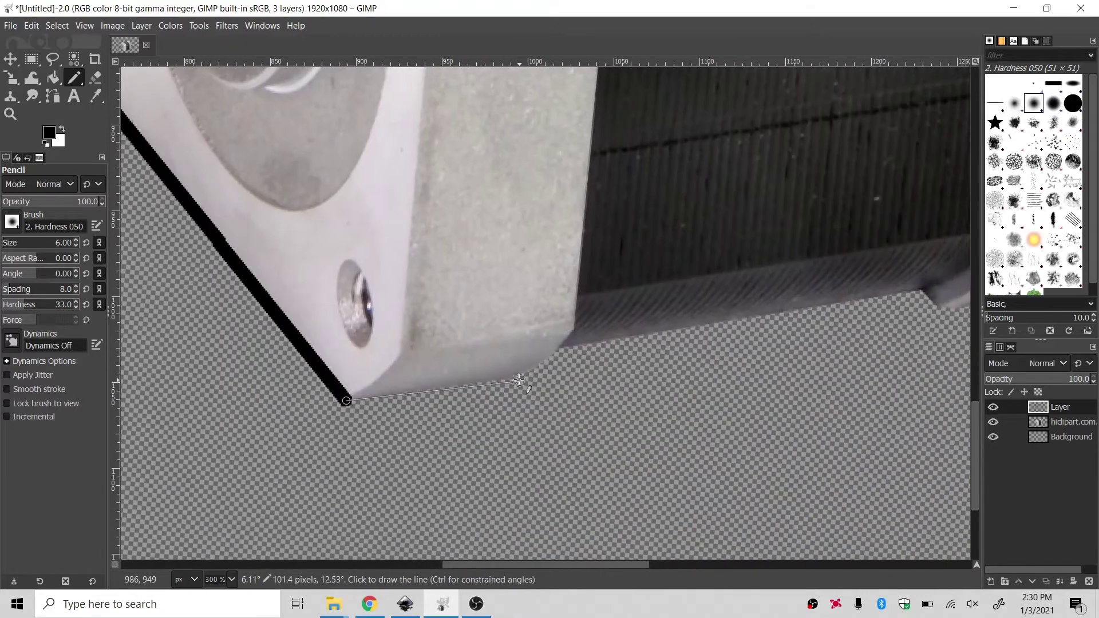
left_click(519, 380, "shift")
left_click(559, 347, "shift")
left_click(918, 292, "shift")
left_click(939, 315, "shift")
Step: Continue the outline around the housing's curved corner and the flange curve to the step
scroll(939, 315, "right", 8)
scroll(939, 316, "up", 3)
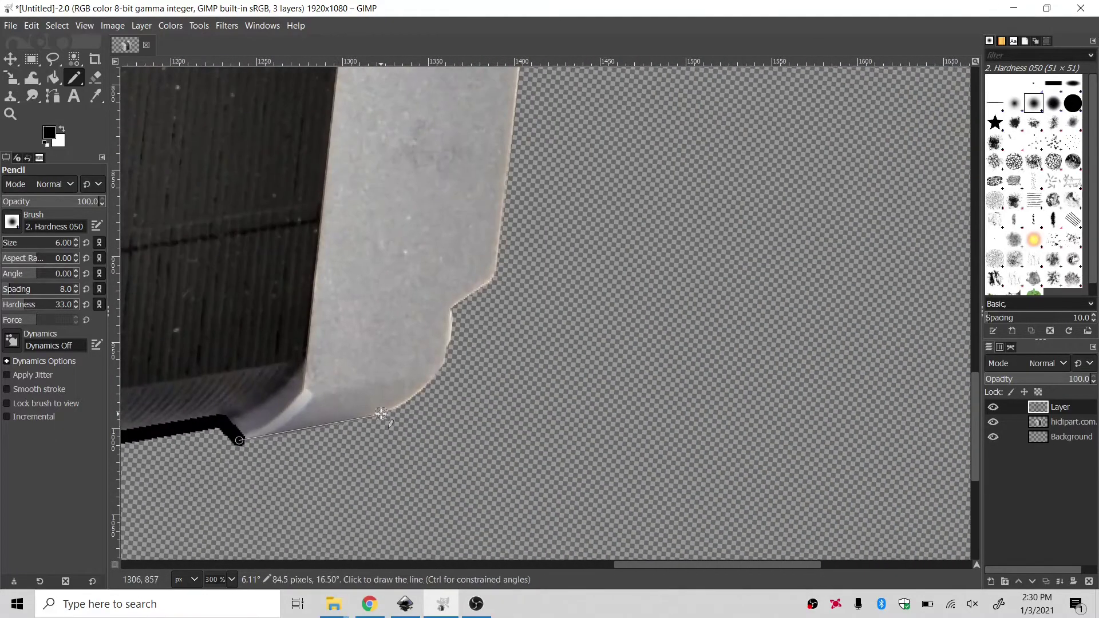
left_click(381, 413, "shift")
left_click(417, 394, "shift")
left_click(438, 373, "shift")
left_click(450, 312, "shift")
left_click(494, 281, "shift")
scroll(494, 280, "up", 5)
scroll(493, 280, "right", 3)
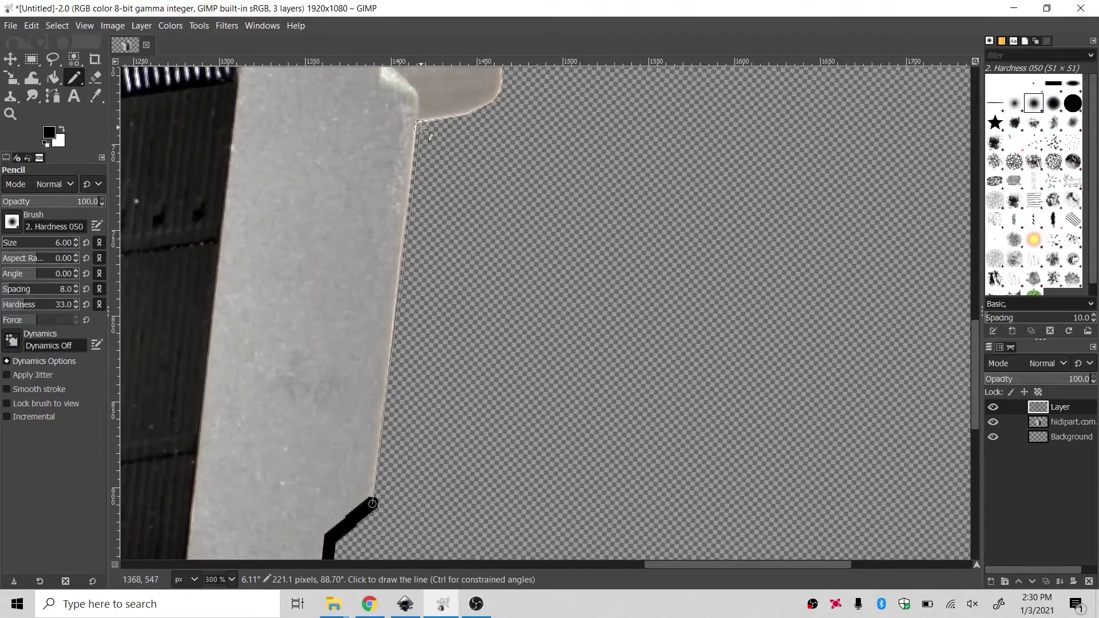
left_click(421, 126, "shift")
Step: Trace further along the flange edge and up its side
scroll(421, 127, "up", 4)
scroll(421, 126, "right", 3)
left_click(332, 301, "shift")
left_click(364, 285, "shift")
left_click(345, 203, "shift")
left_click(299, 200, "shift")
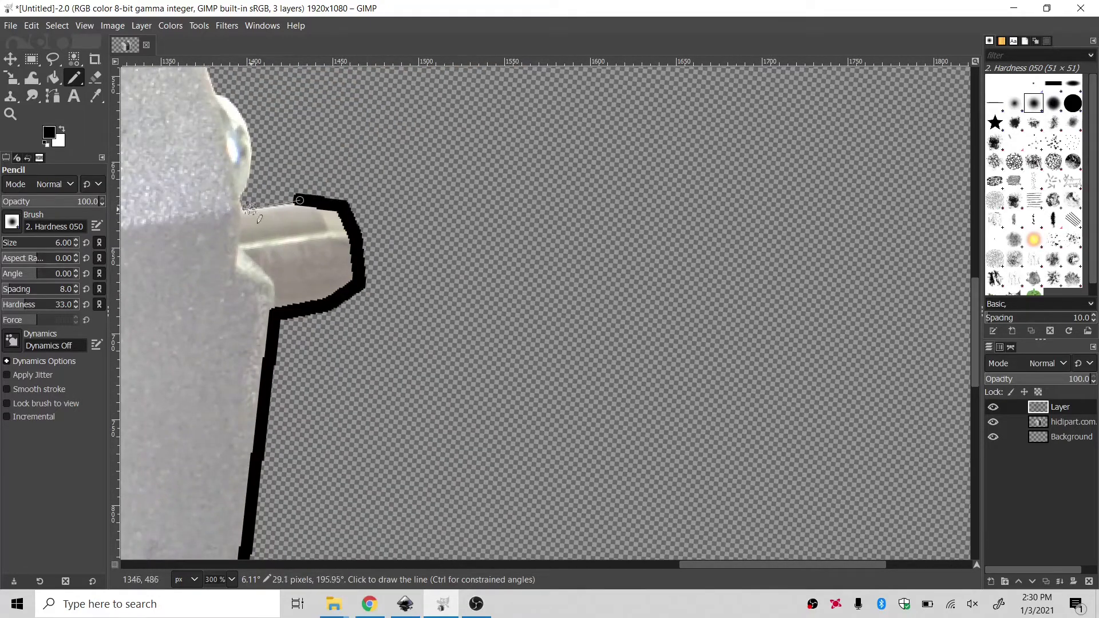
left_click(249, 208, "shift")
left_click(238, 181, "shift")
Step: Carry the outline up the remaining flange edge to the motor's top corner
scroll(237, 180, "up", 5)
scroll(237, 180, "left", 3)
left_click(363, 375, "shift")
left_click(344, 334, "shift")
left_click(325, 319, "shift")
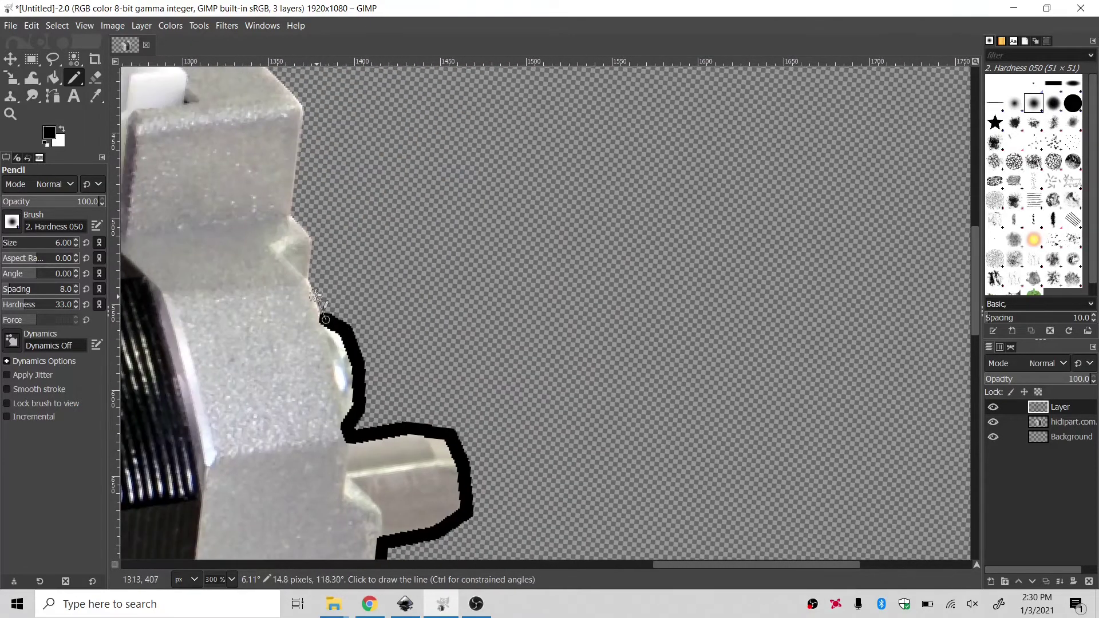
left_click(309, 269, "shift")
left_click(315, 237, "shift")
scroll(315, 238, "up", 5)
scroll(314, 237, "left", 2)
left_click(317, 375, "shift")
left_click(333, 270, "shift")
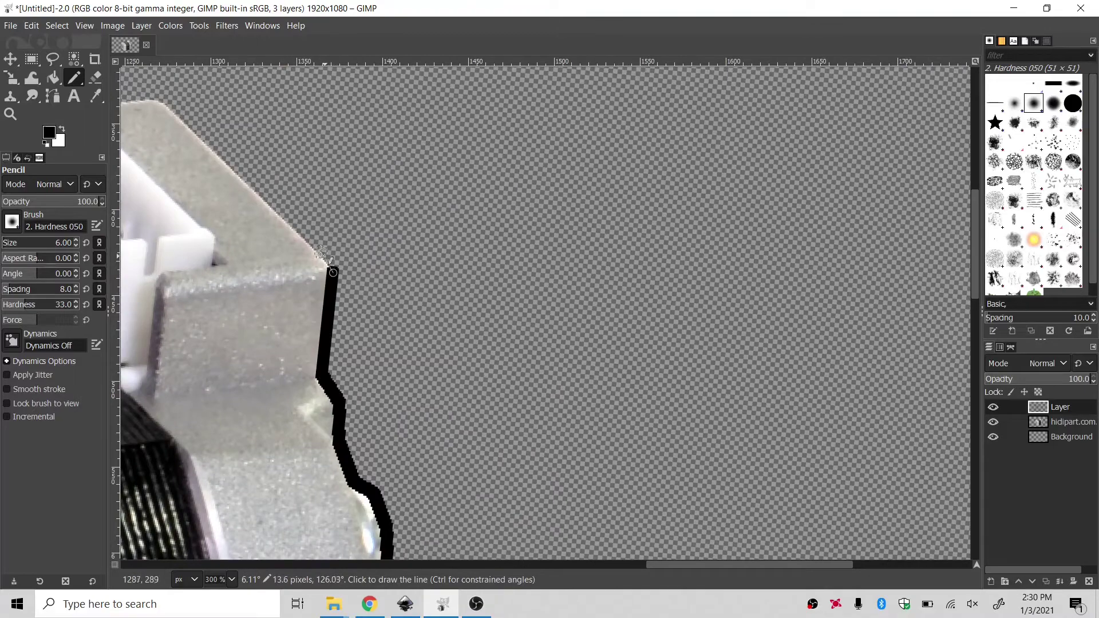
left_click(162, 101, "shift")
Step: Outline the top edge, the connector and the ribbon cable edges to close the trace
scroll(162, 101, "up", 5)
scroll(162, 102, "left", 4)
left_click(318, 351, "shift")
left_click(305, 369, "shift")
left_click(309, 401, "shift")
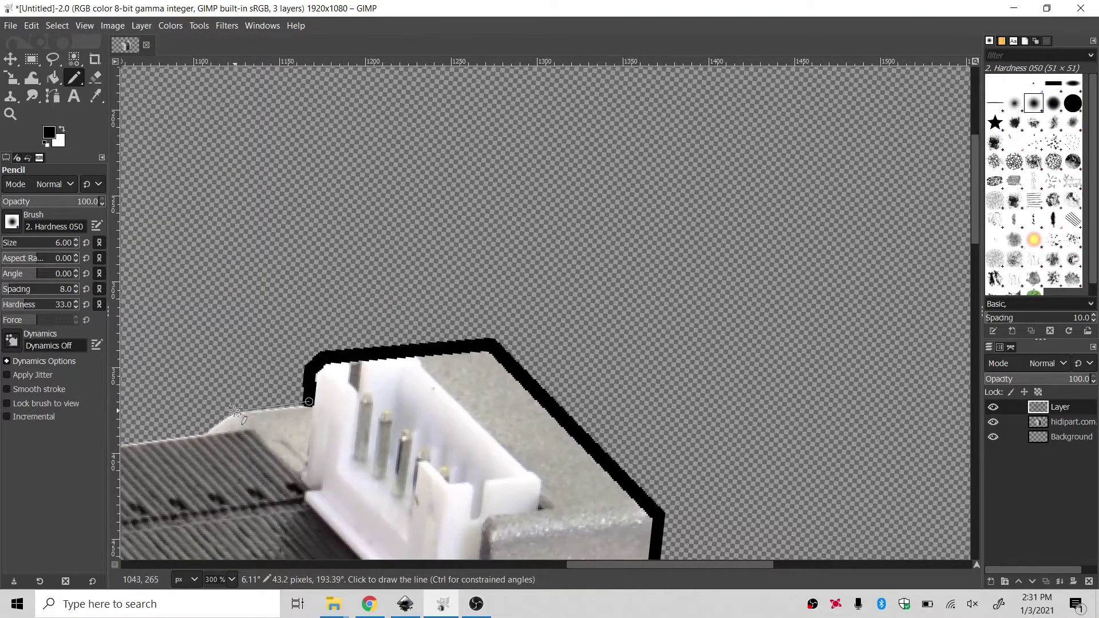
left_click(235, 411, "shift")
scroll(234, 411, "down", 2)
scroll(235, 411, "left", 3)
left_click(481, 369, "shift")
scroll(481, 369, "left", 2)
left_click(274, 398, "shift")
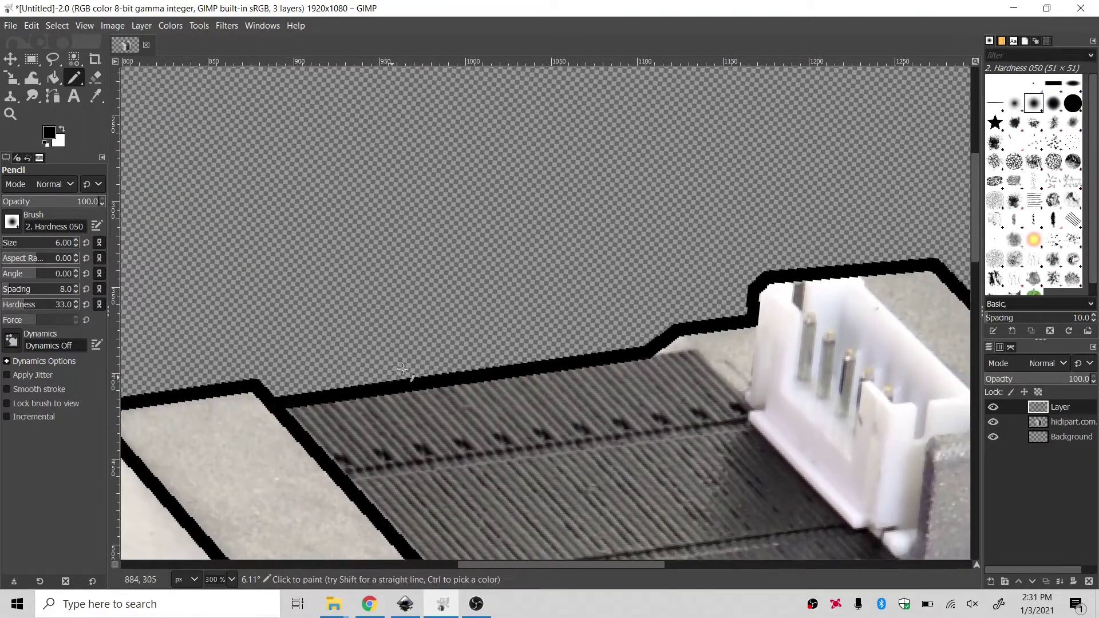
scroll(527, 330, "down", 4)
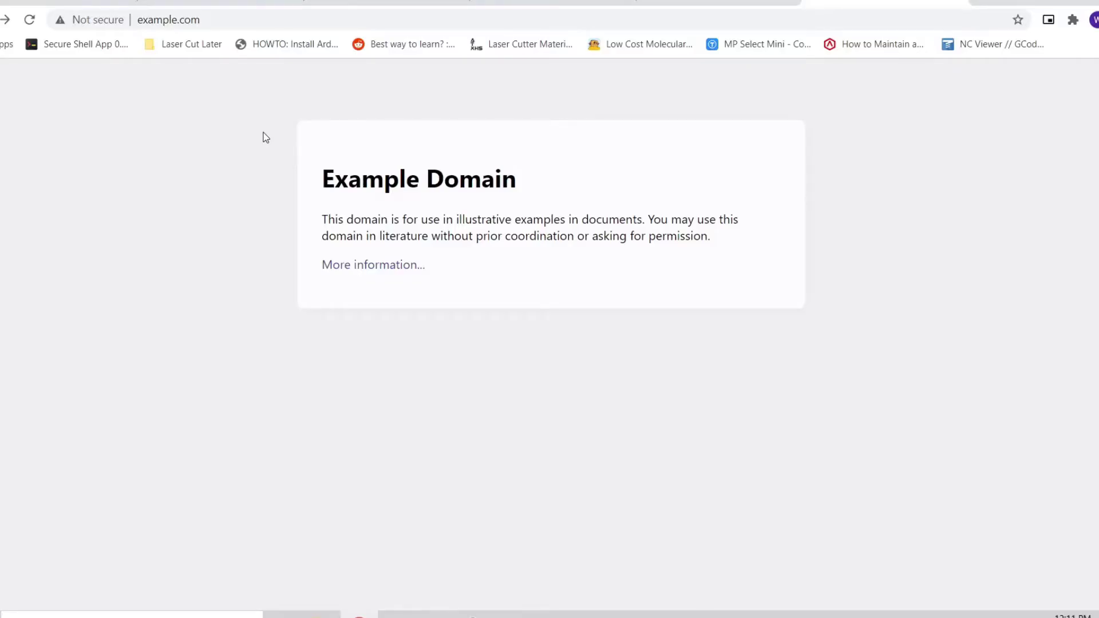
Step: Select the current web address in Chrome's address bar to replace it with pbnify.com
left_click(261, 27)
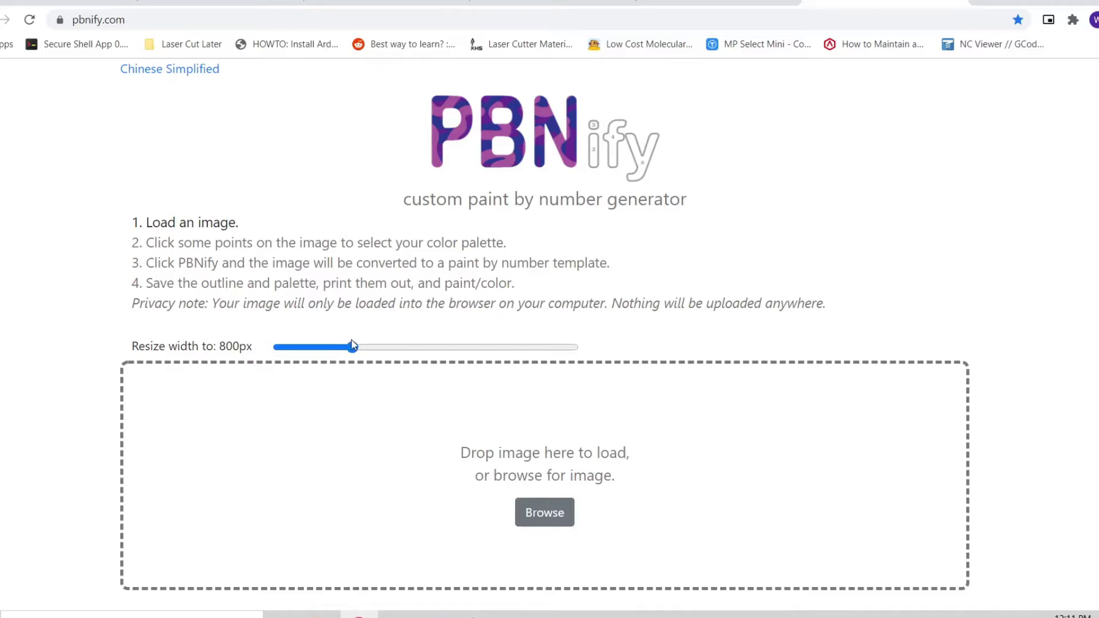
Step: Set PBNify's resize width to 830px and zoom the page out to fit the whole photo
left_click_drag(353, 346, 398, 350)
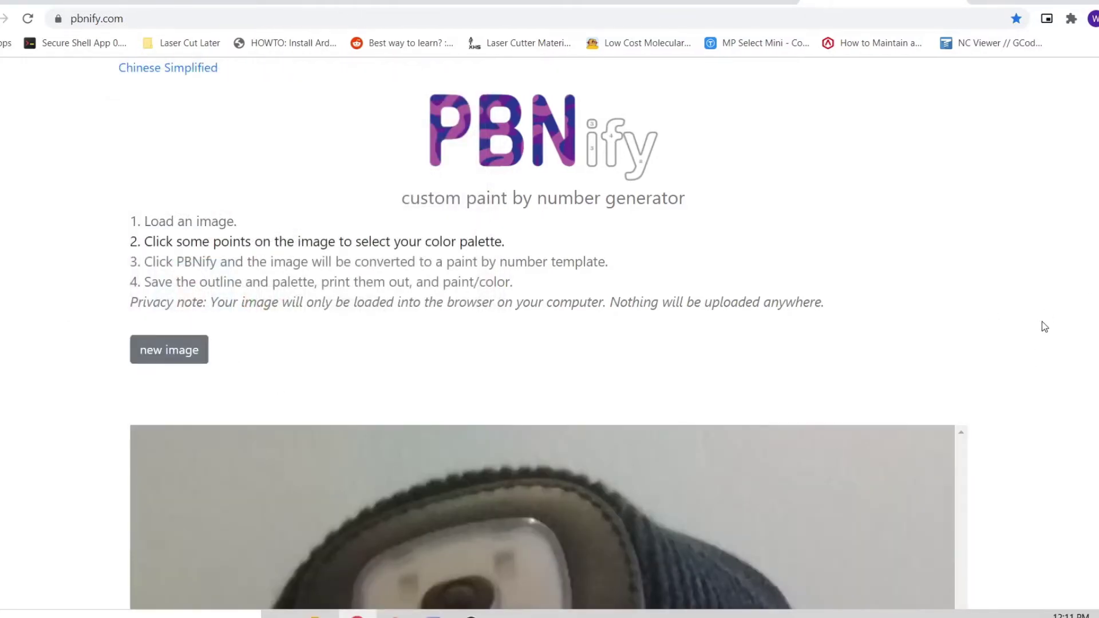
scroll(1056, 335, "down", 3)
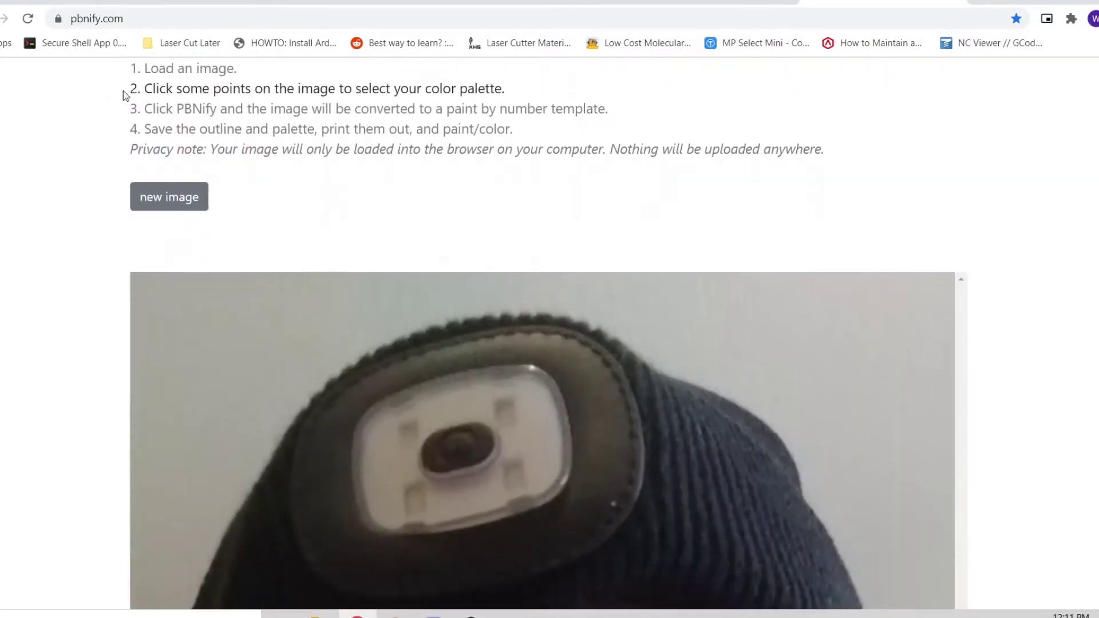
left_click_drag(124, 90, 529, 96)
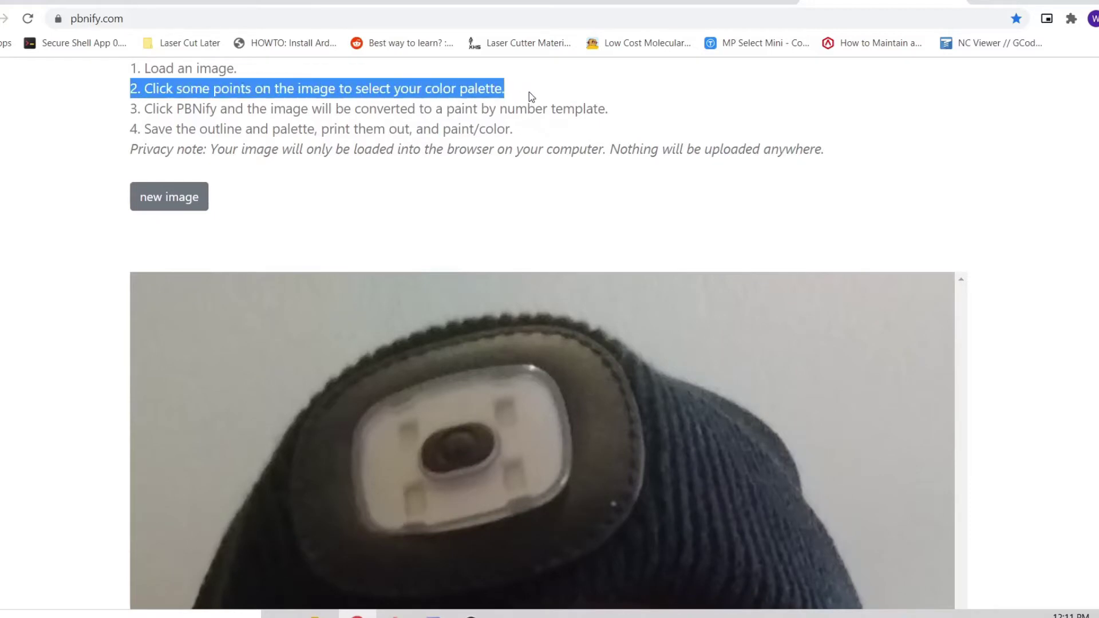
left_click(529, 94)
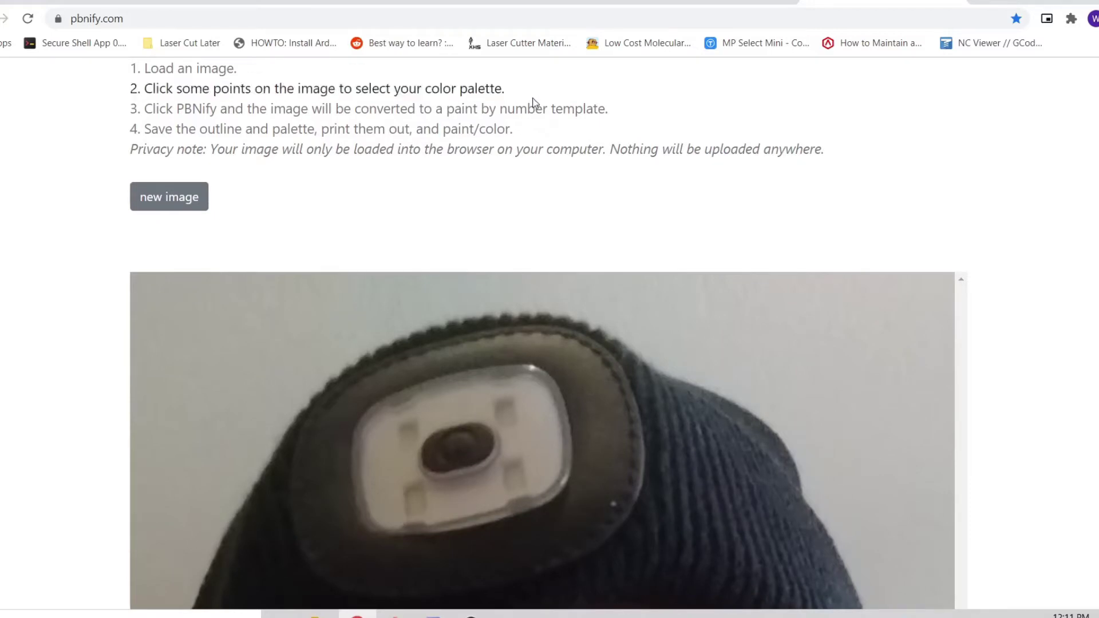
scroll(994, 209, "down", 5)
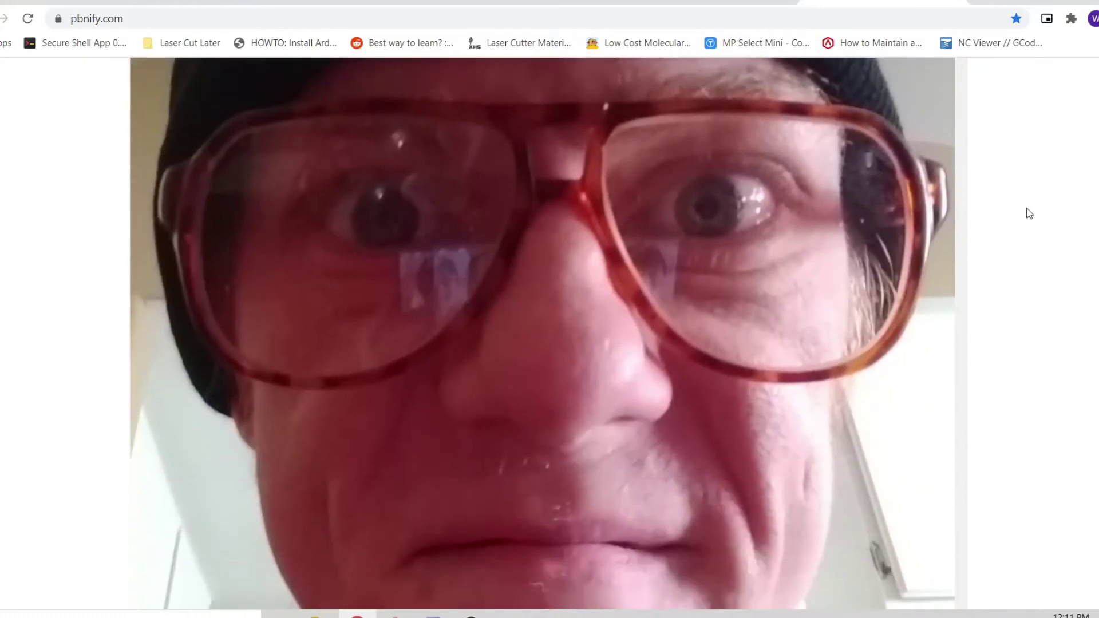
key("ctrl+minus")
key("ctrl+minus")
key("ctrl+minus")
key("ctrl+minus")
key("ctrl+minus")
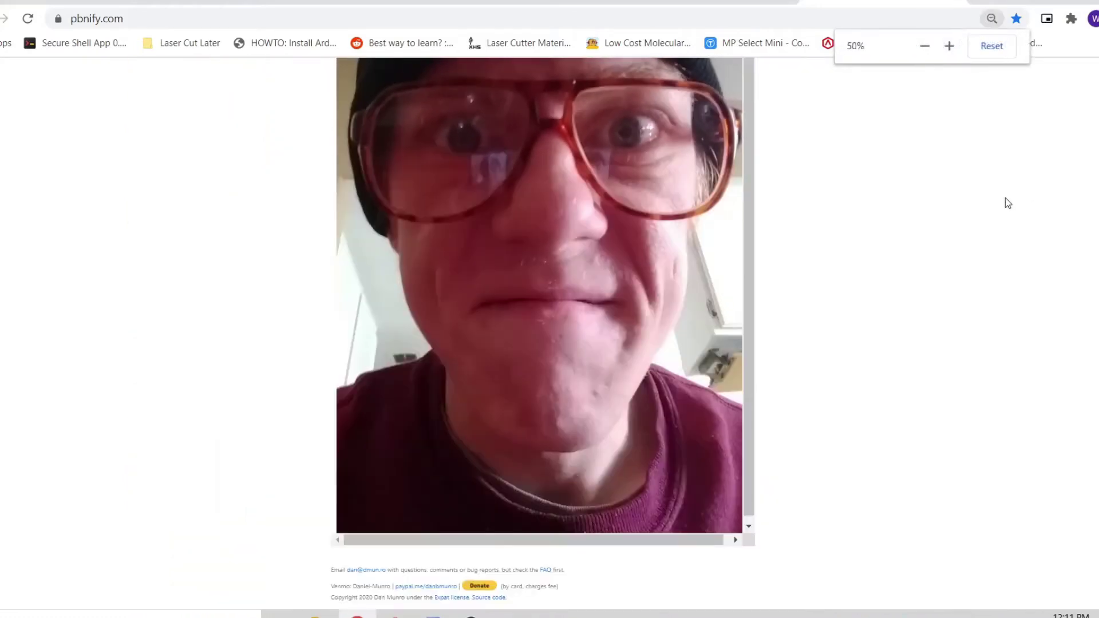
scroll(917, 187, "up", 3)
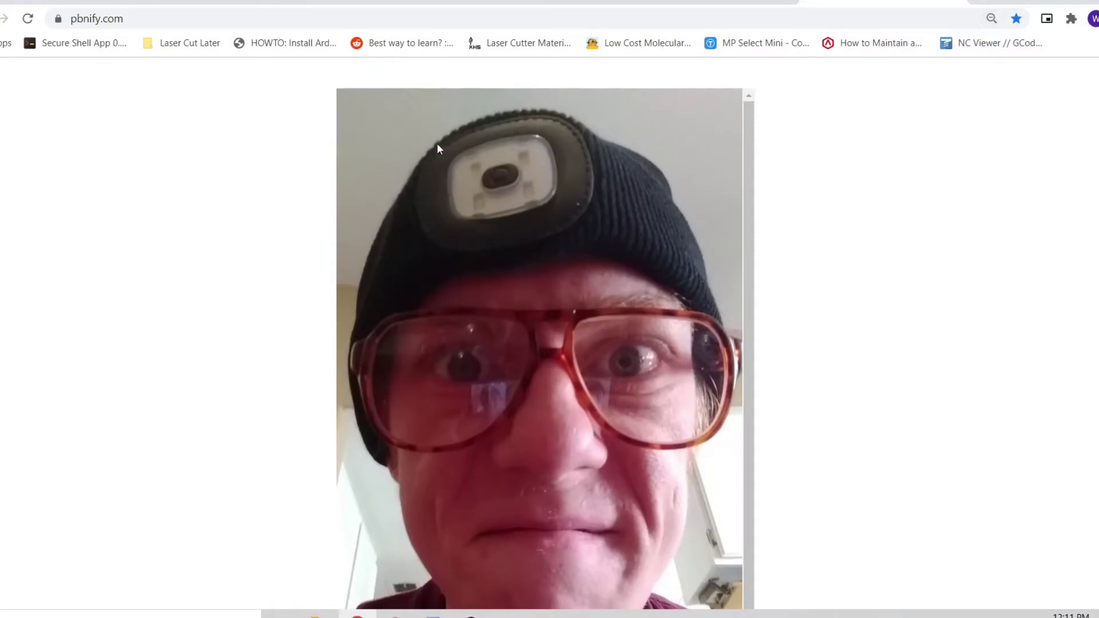
Step: Sample the wall colour, the hat's black and dark grey, dark reds and a pink skin tone
left_click(417, 152)
left_click(414, 262)
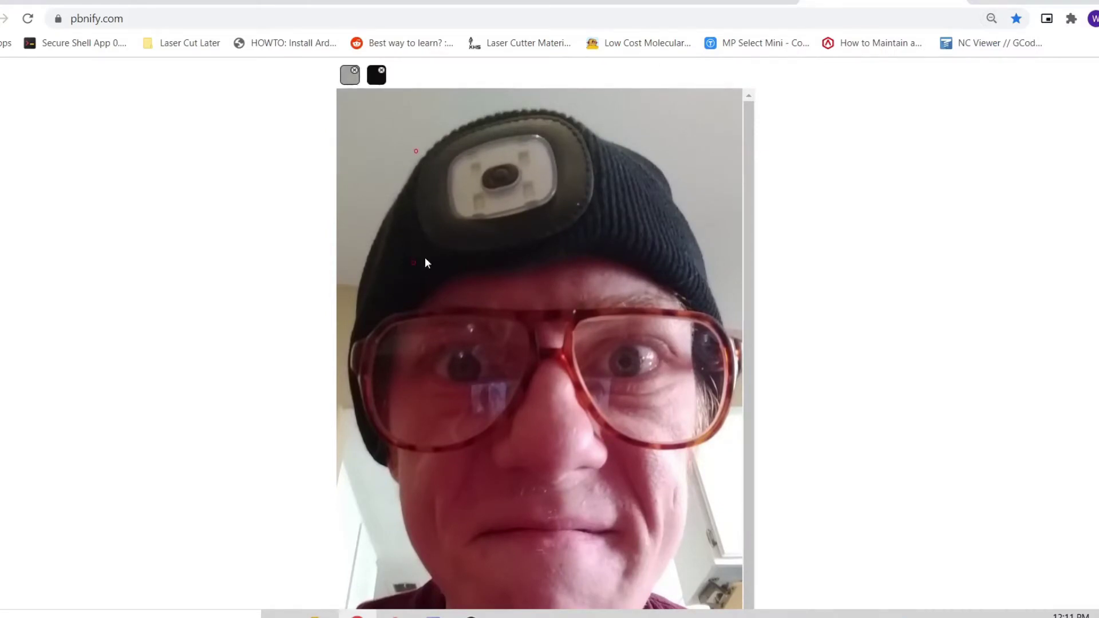
left_click(659, 205)
left_click(590, 316)
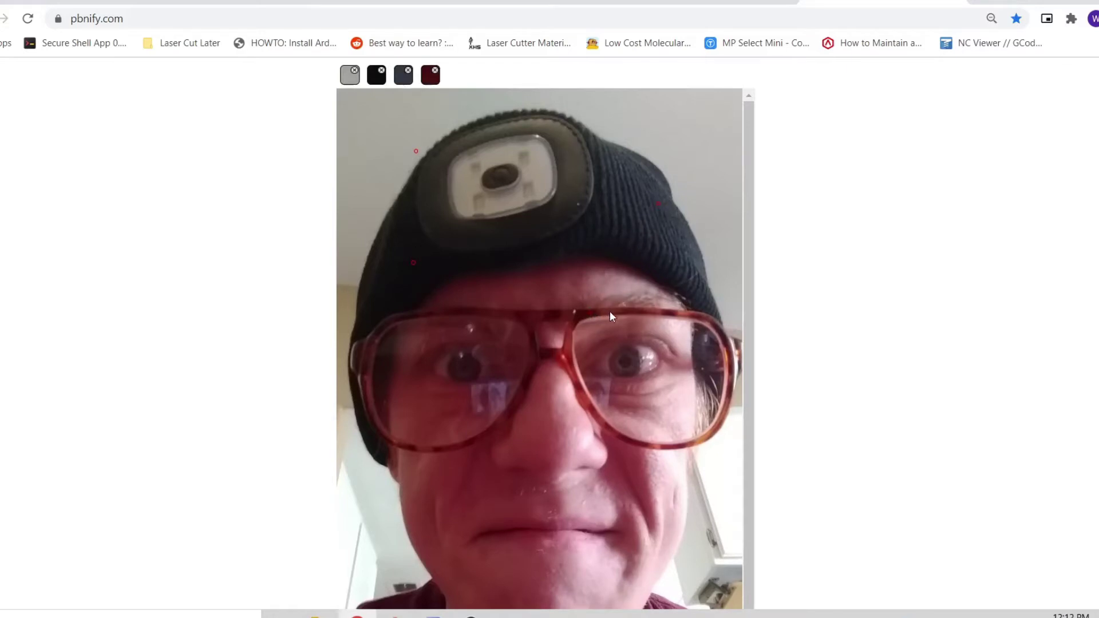
left_click(610, 312)
left_click(614, 282)
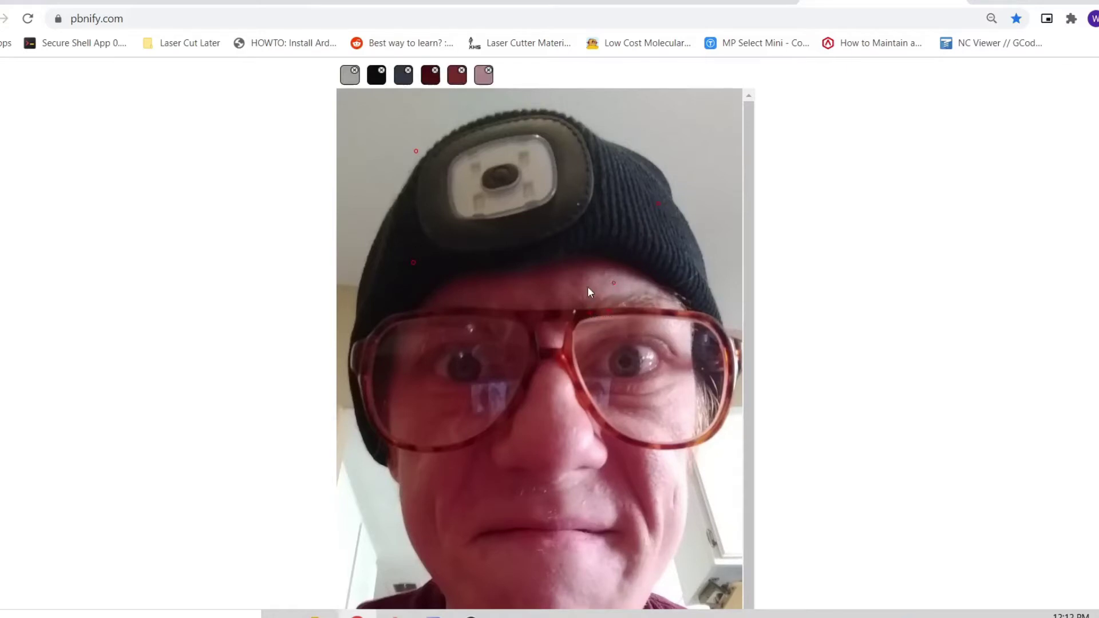
left_click(511, 296)
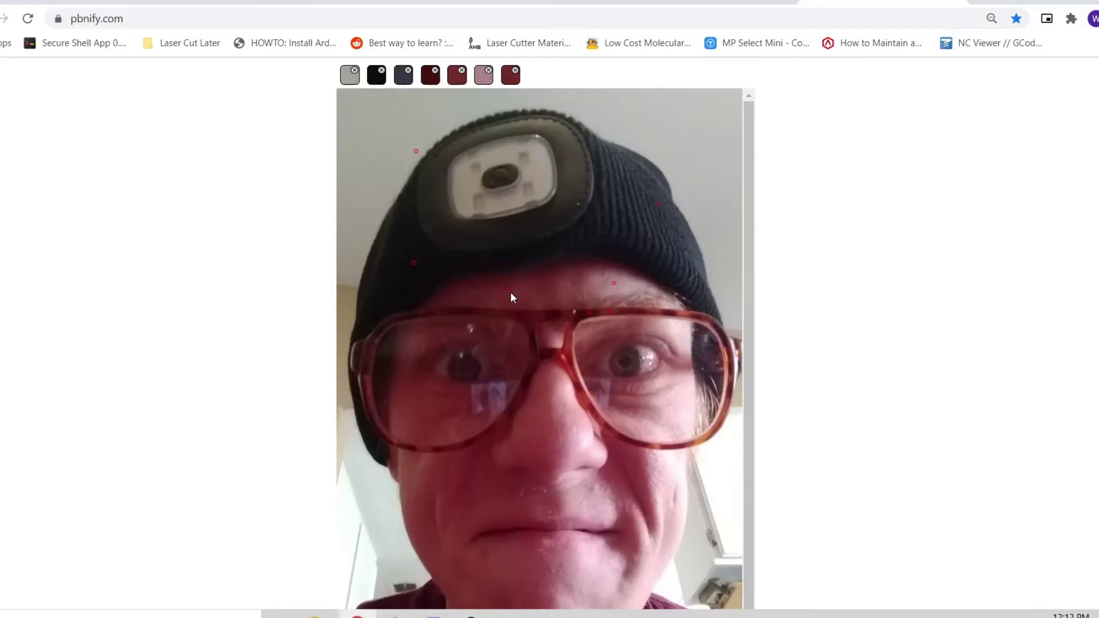
Step: Add colours from both eye areas, including light pink and a dark tone, plus a cheek colour
left_click(440, 369)
left_click(649, 352)
left_click(634, 365)
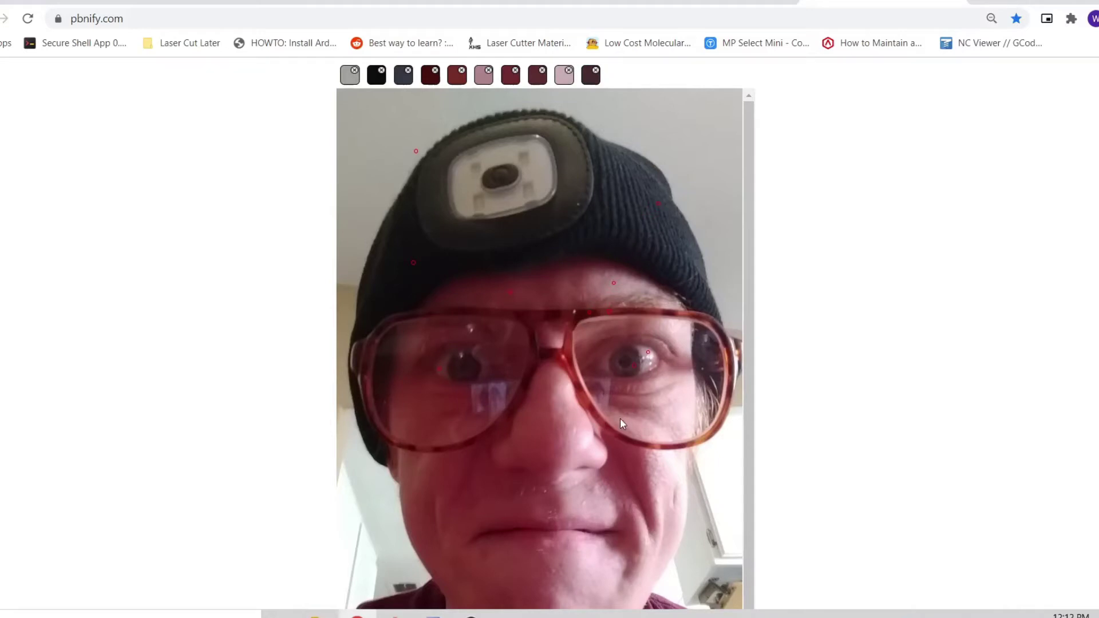
scroll(620, 418, "down", 1)
scroll(715, 515, "down", 4)
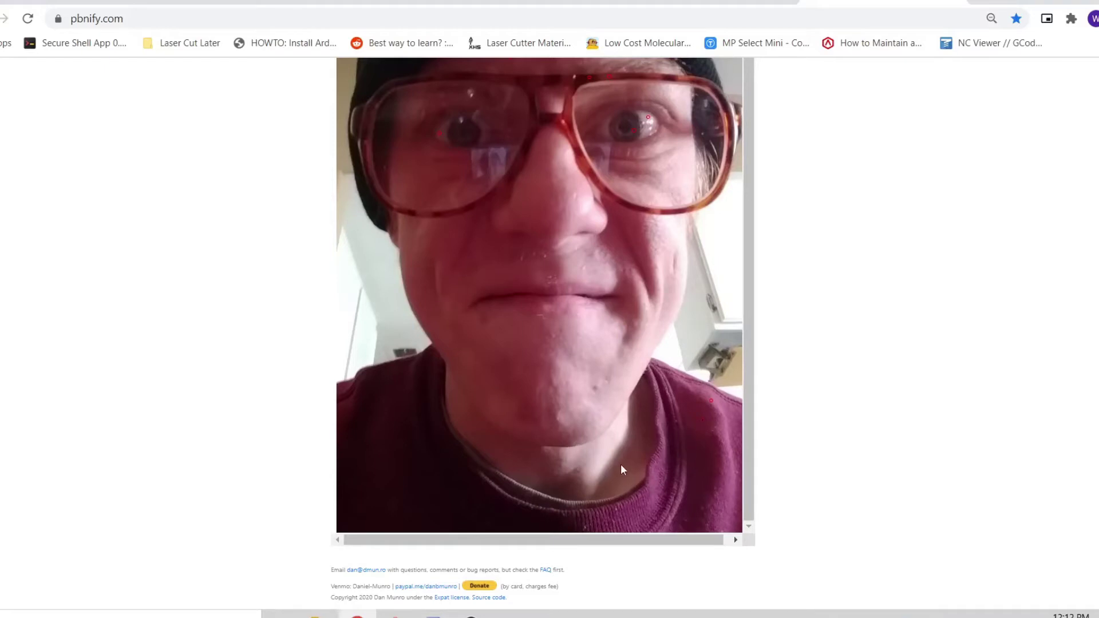
left_click(673, 233)
scroll(844, 422, "up", 5)
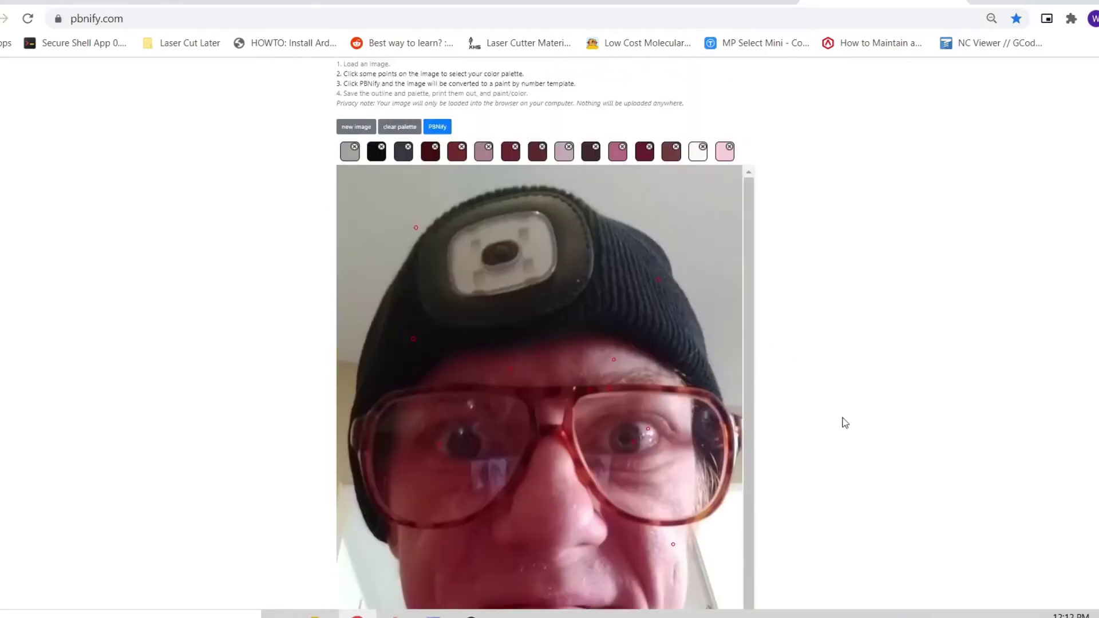
scroll(757, 408, "down", 4)
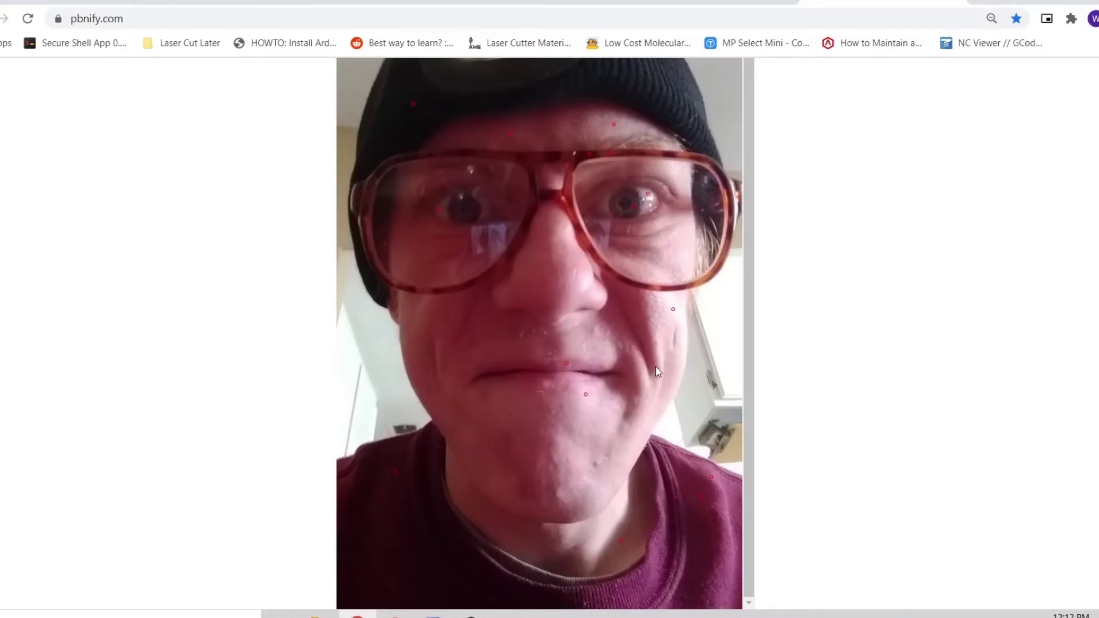
scroll(827, 404, "up", 6)
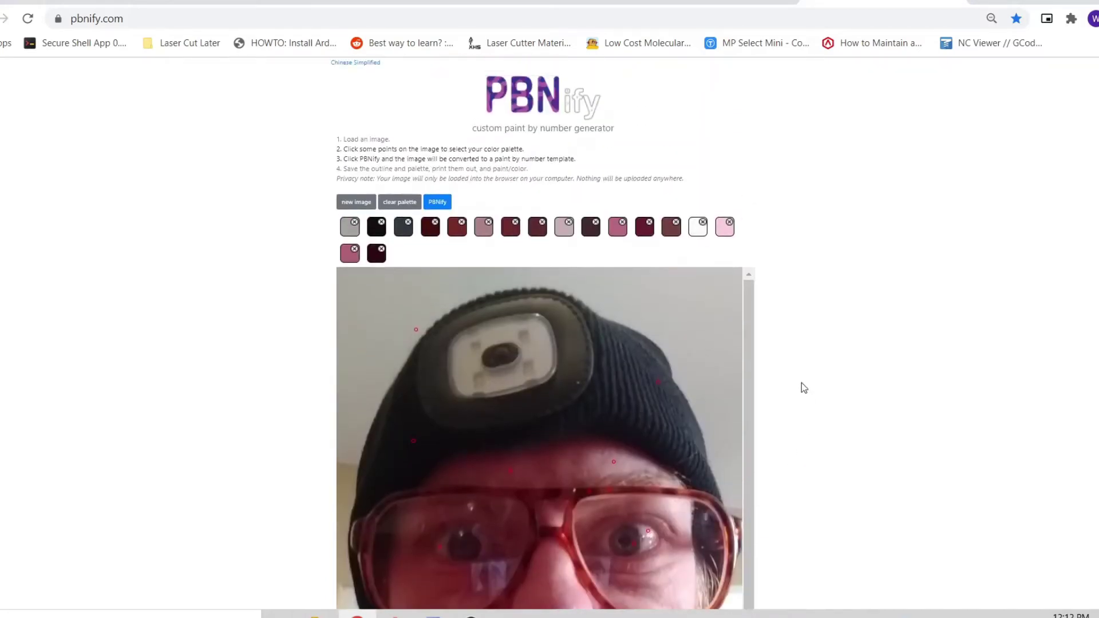
Step: Convert the portrait with the 17-colour palette and scroll through the posterized result
left_click(437, 202)
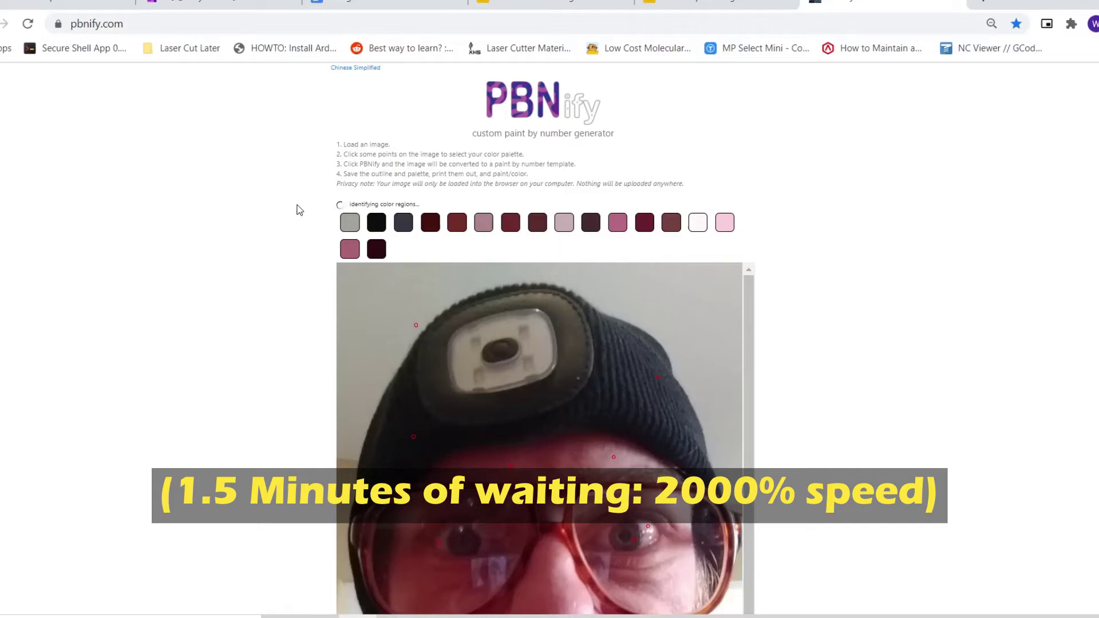
scroll(299, 210, "down", 3)
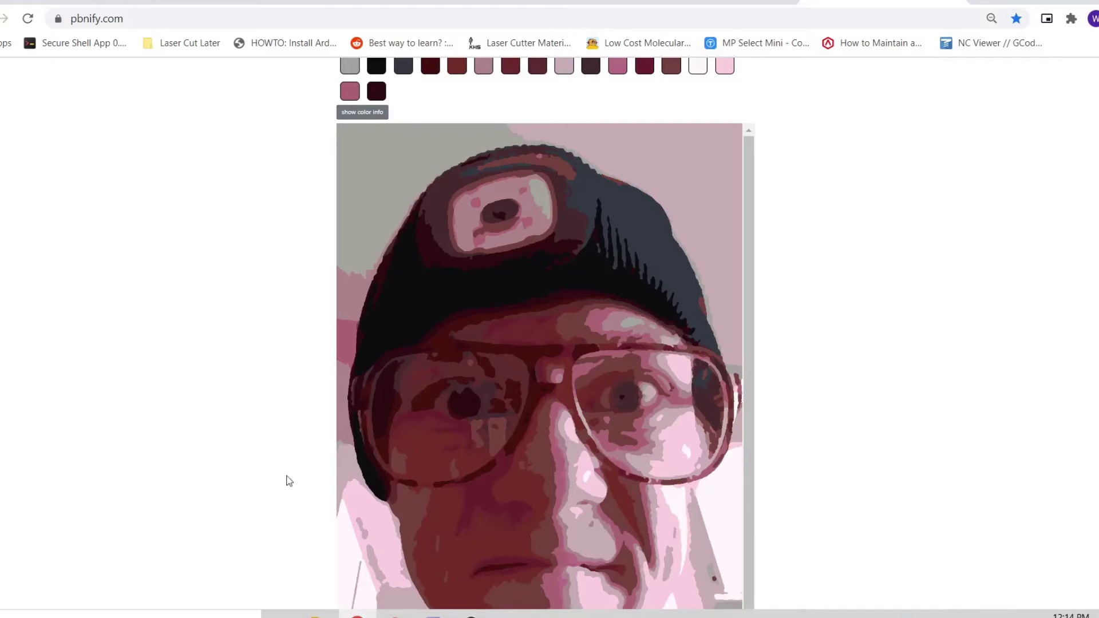
scroll(317, 385, "down", 2)
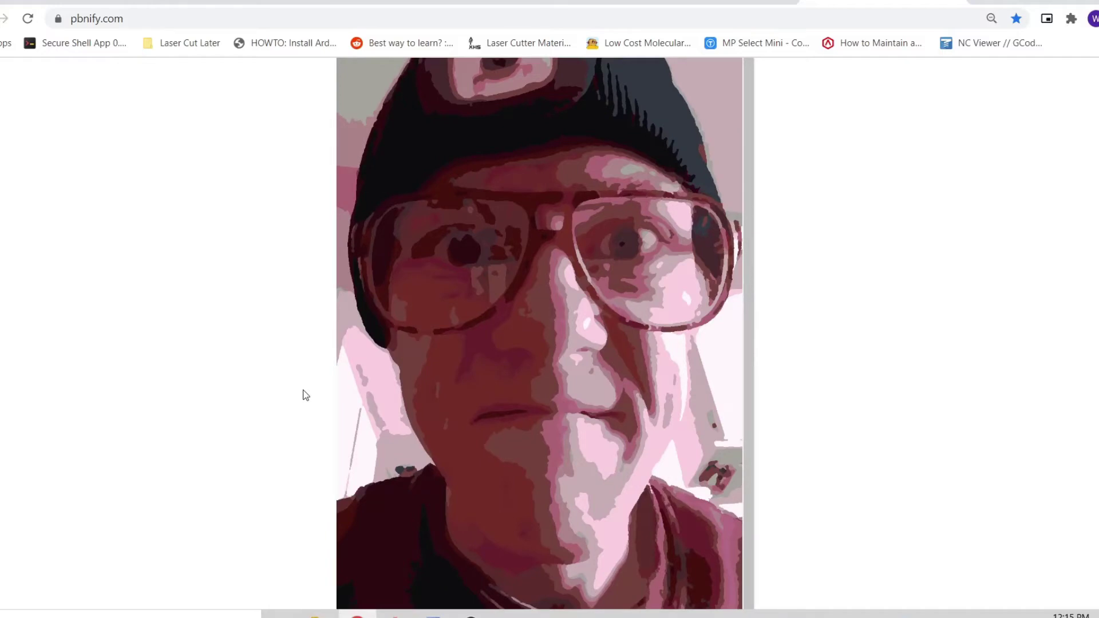
scroll(306, 395, "up", 6)
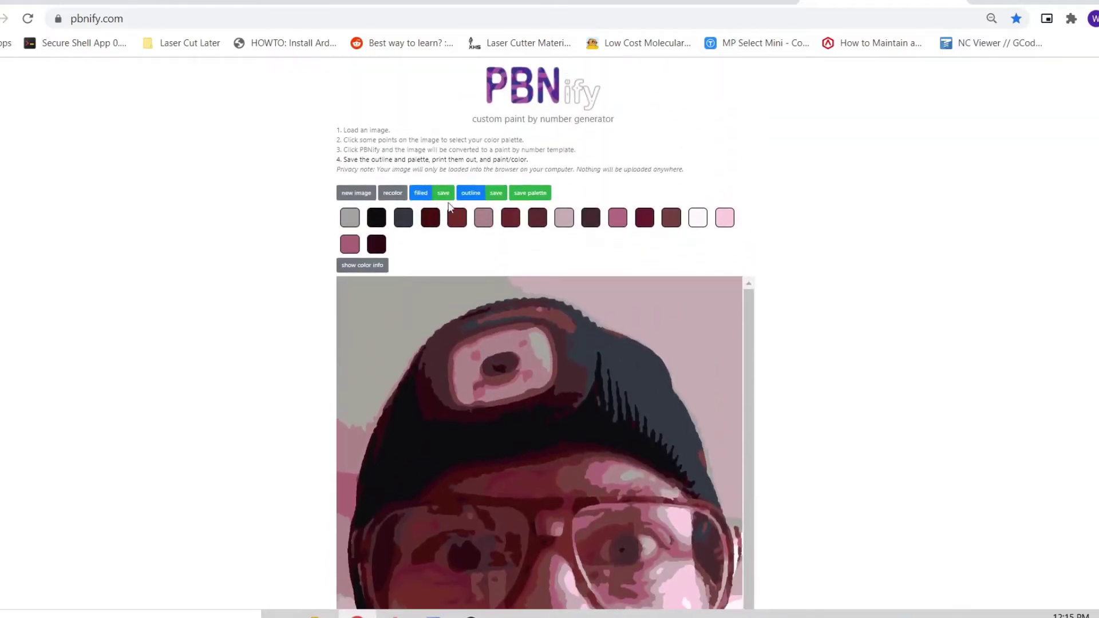
Step: Open the numbered outline image in a new tab and scroll through it
left_click(495, 193)
scroll(490, 280, "down", 10)
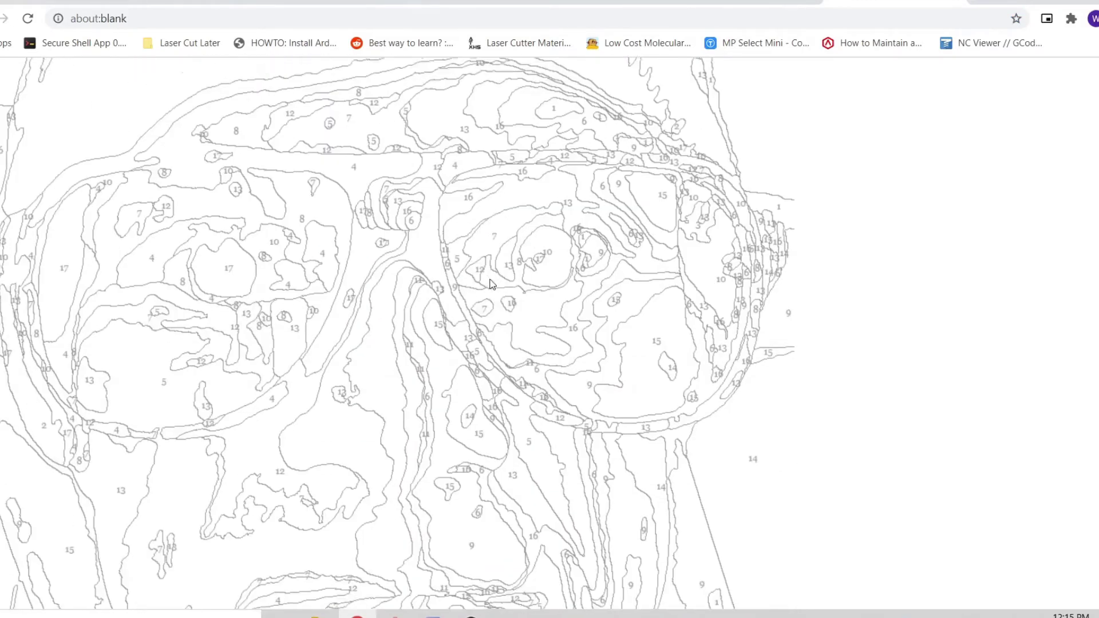
scroll(499, 286, "down", 2)
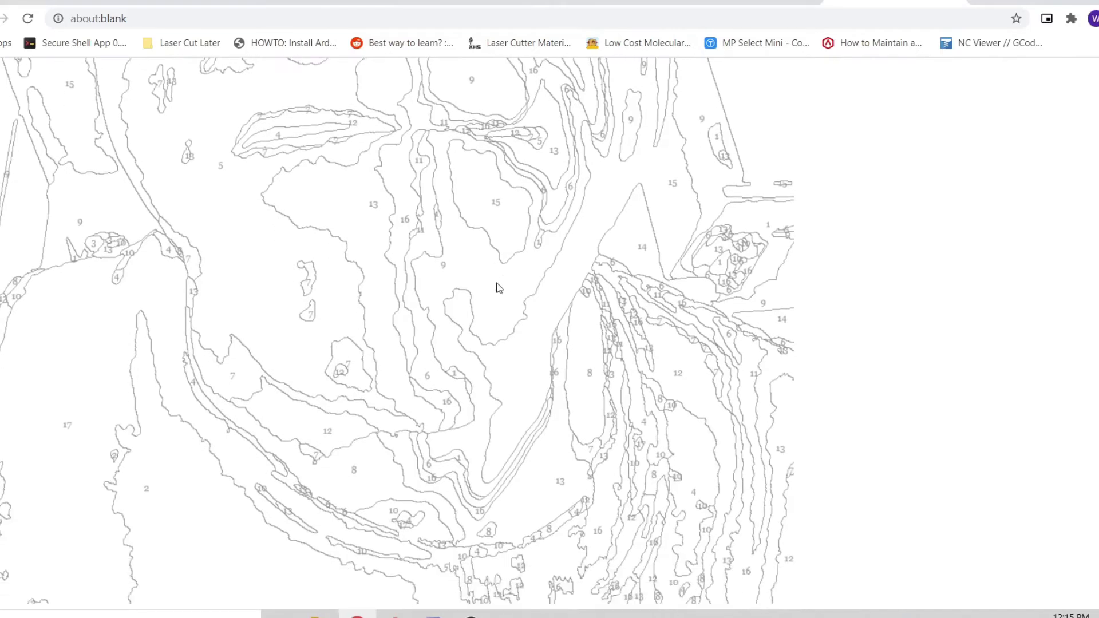
scroll(496, 286, "up", 10)
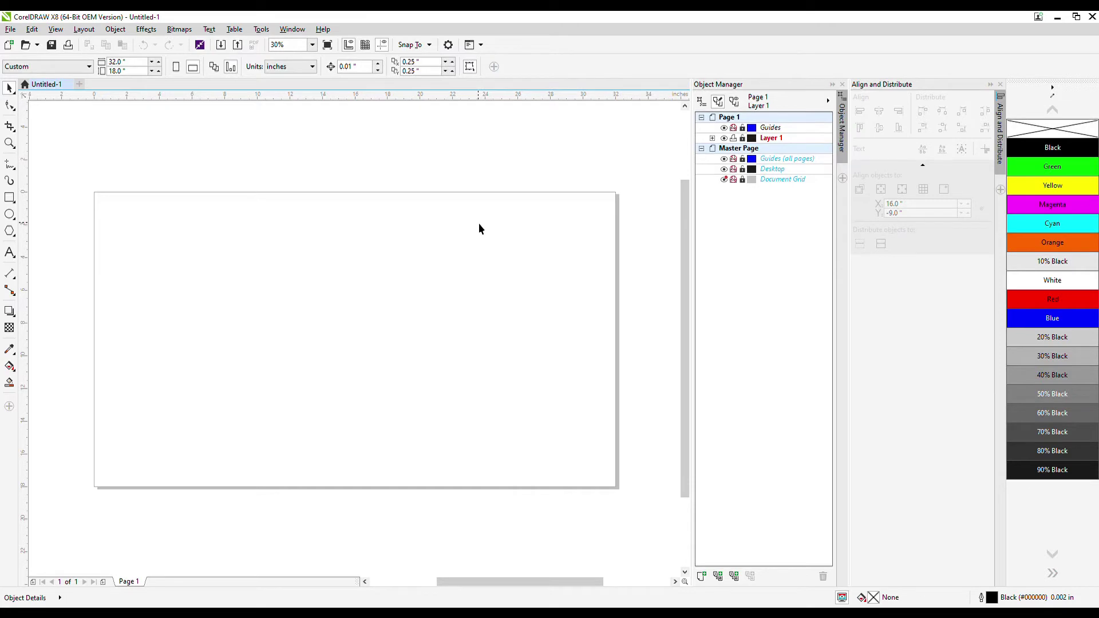
Step: Draw a rectangle on the page and size it to 9 inches high by 7 inches wide
left_click(9, 197)
left_click_drag(145, 199, 182, 241)
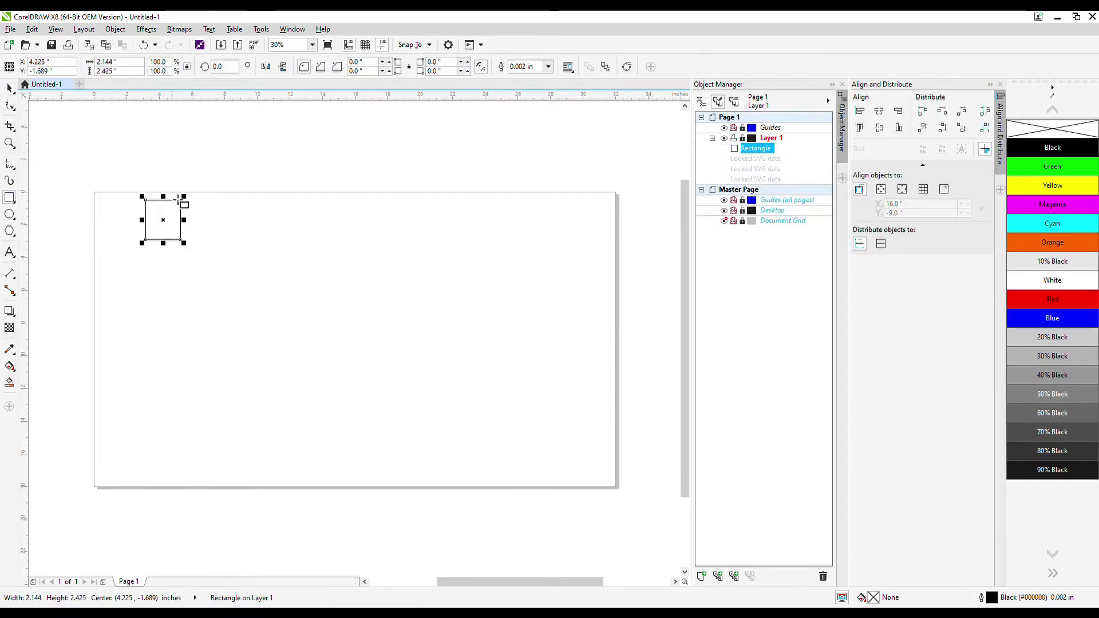
left_click(136, 70)
left_click(135, 63)
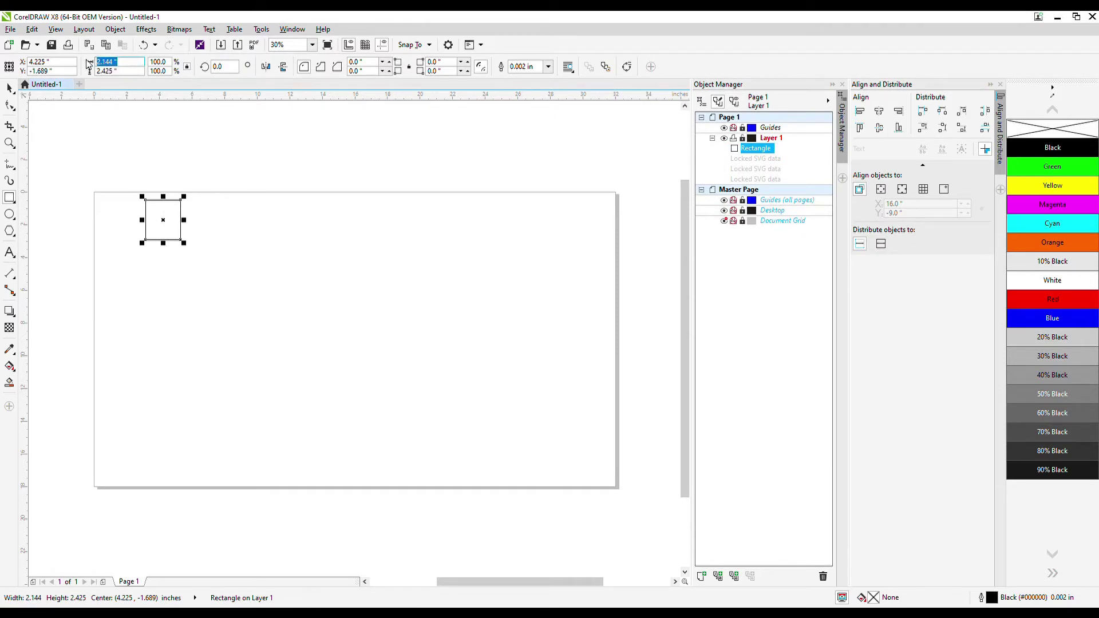
key("Tab")
type("9")
key("Return")
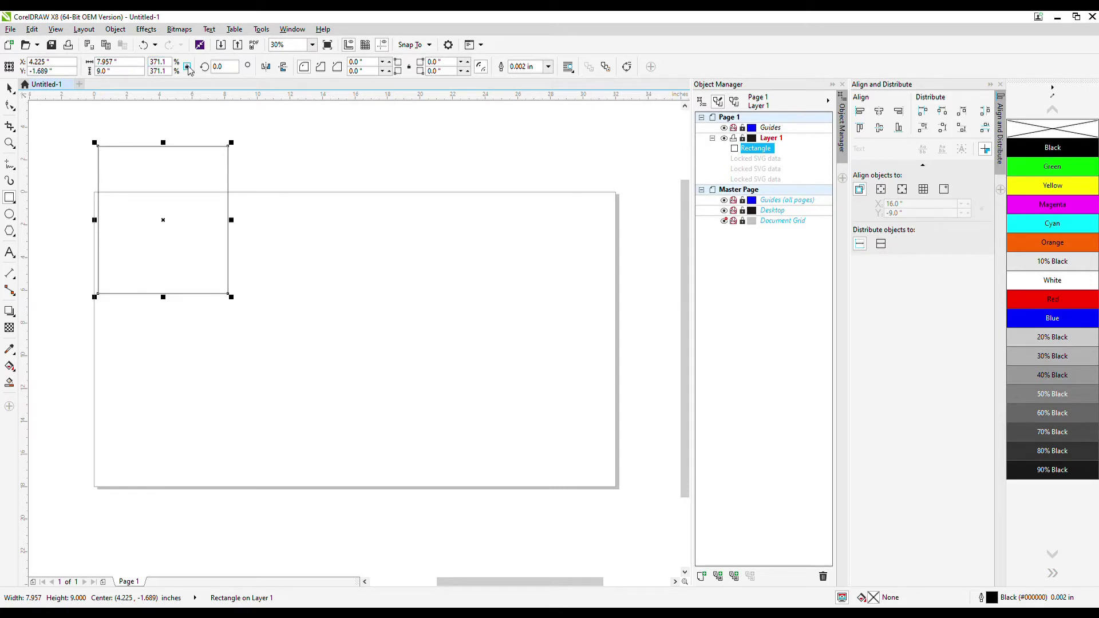
double_click(130, 66)
type("7")
key("Return")
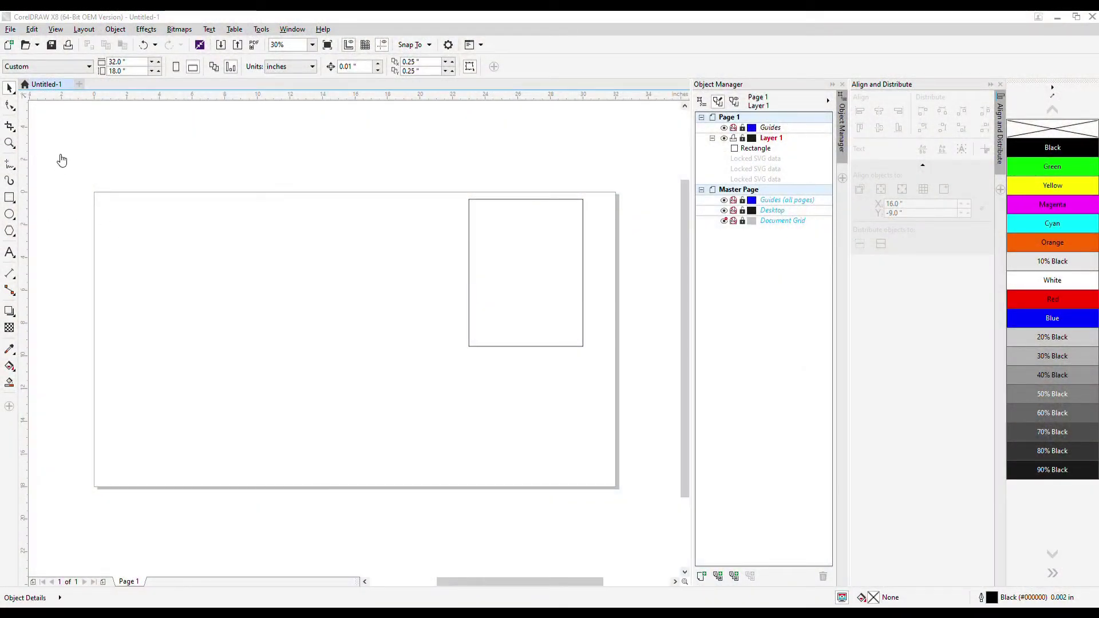
Step: Place the Lines.png outline over the rectangle and rotate it 90°
left_click(159, 252)
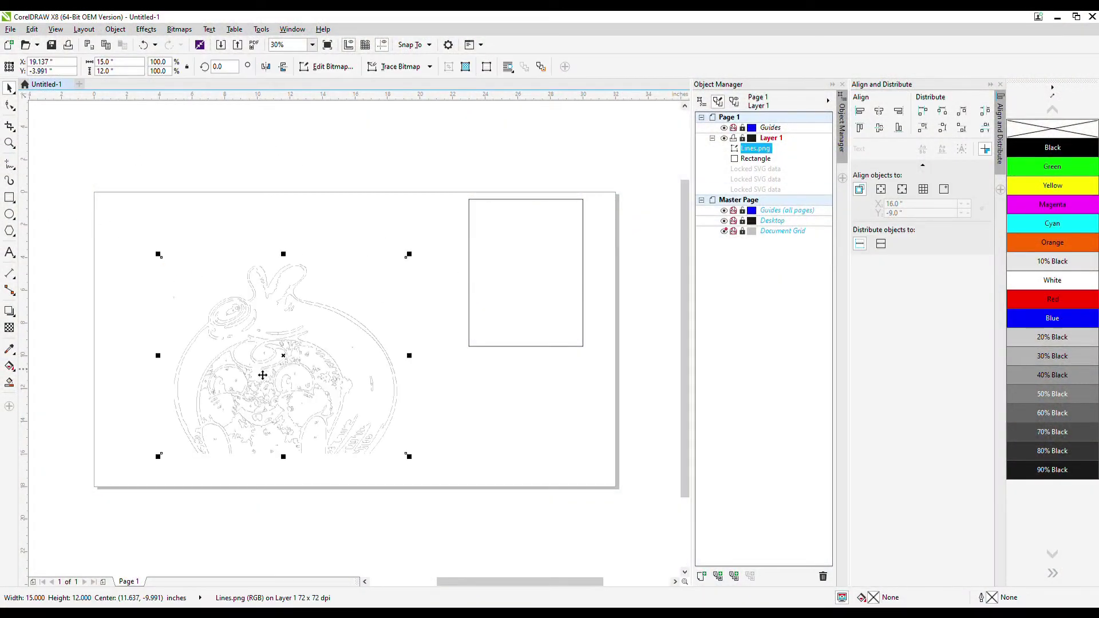
left_click_drag(249, 369, 424, 310)
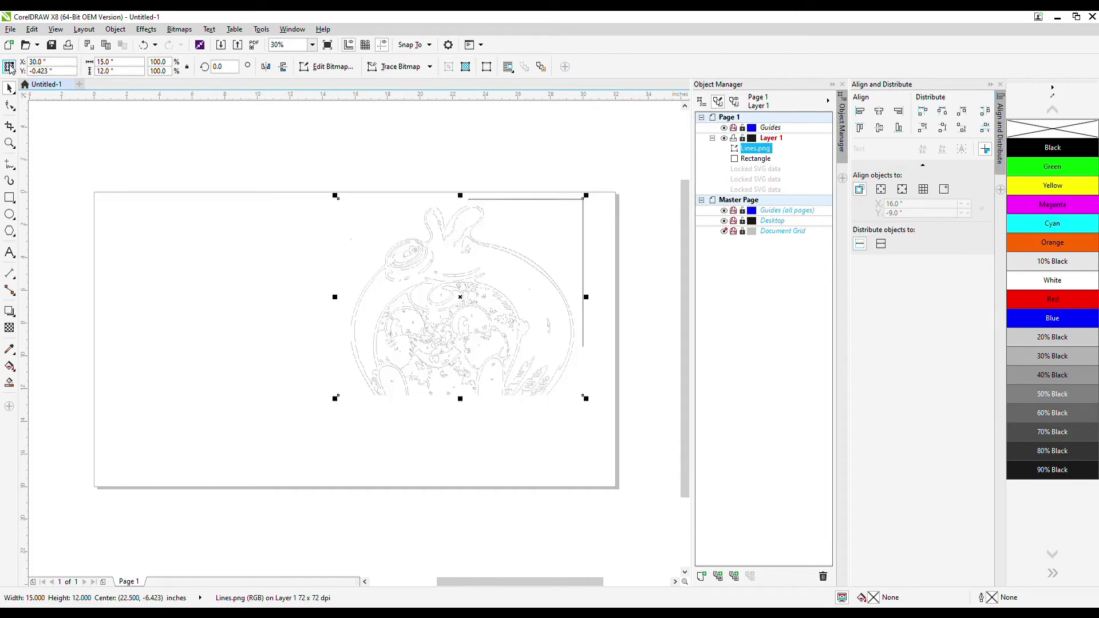
left_click(223, 66)
type("90")
key("Return")
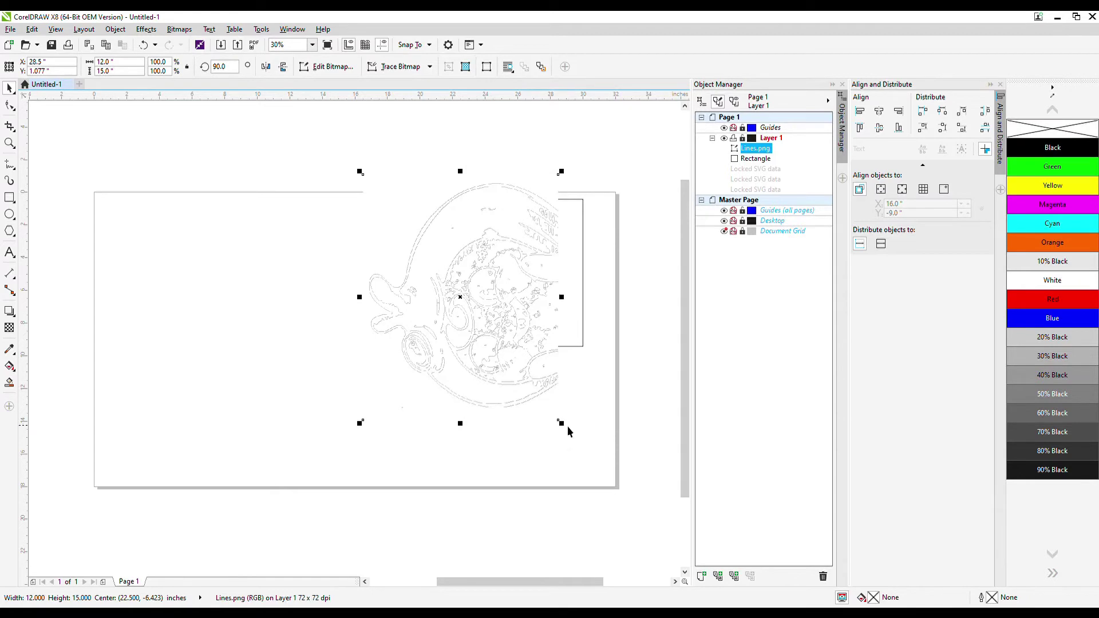
Step: Shrink the outline into the rectangle, setting its scale to 57%
left_click_drag(560, 423, 530, 385)
left_click_drag(460, 301, 525, 277)
scroll(525, 277, "up", 2)
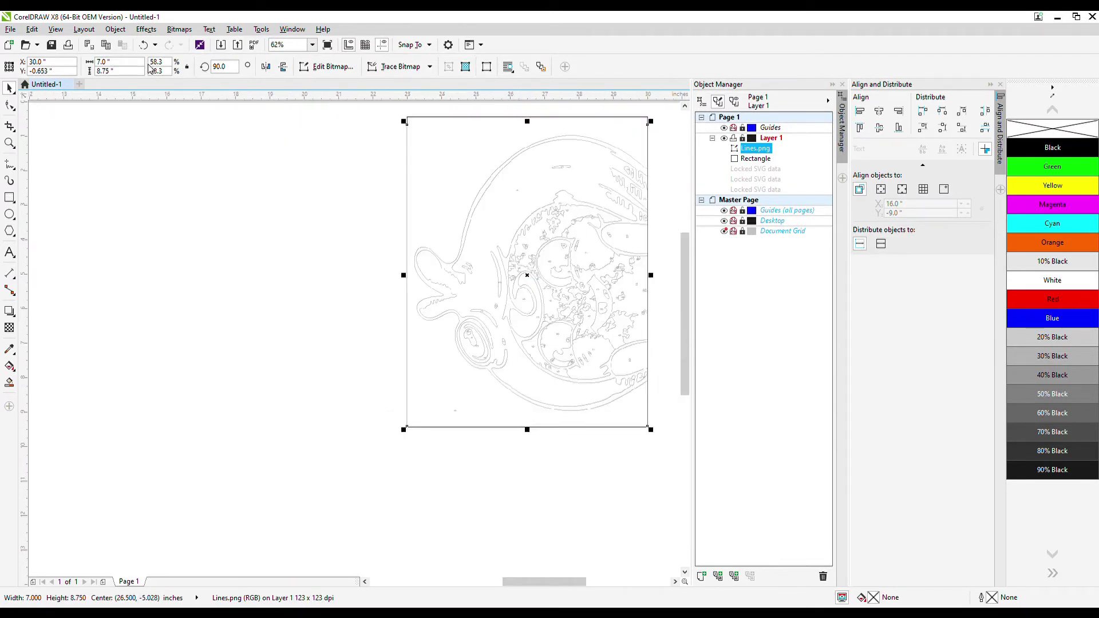
left_click(166, 63)
key("BackSpace")
key("BackSpace")
key("ctrl+z")
type("57")
key("Return")
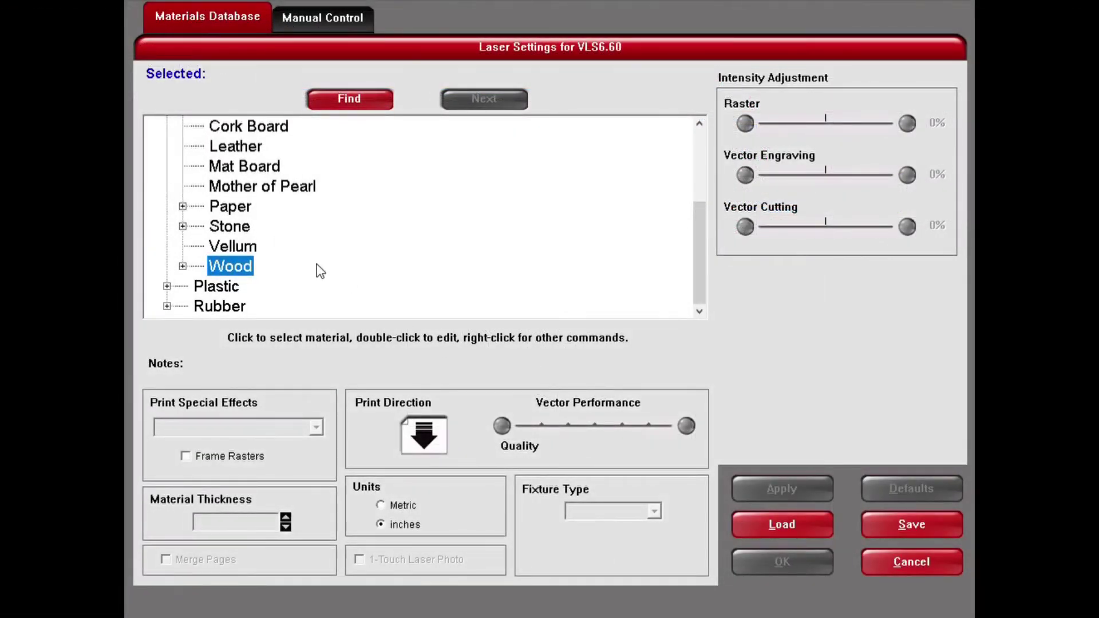
Step: Choose Construction Paper under Natural > Paper in the Materials Database
scroll(369, 220, "up", 2)
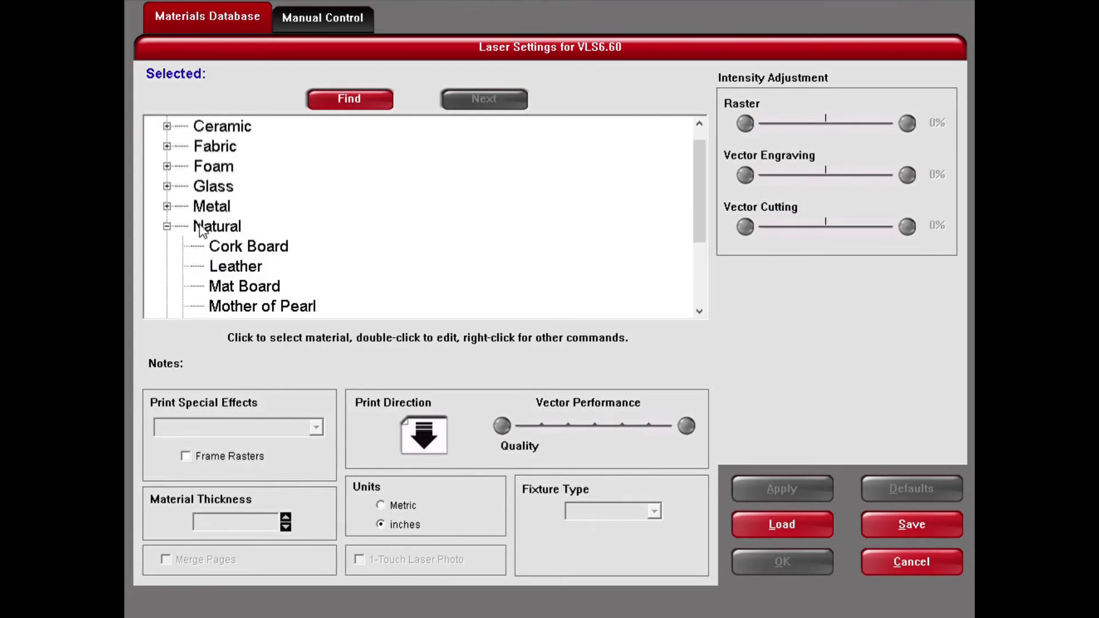
scroll(215, 230, "down", 2)
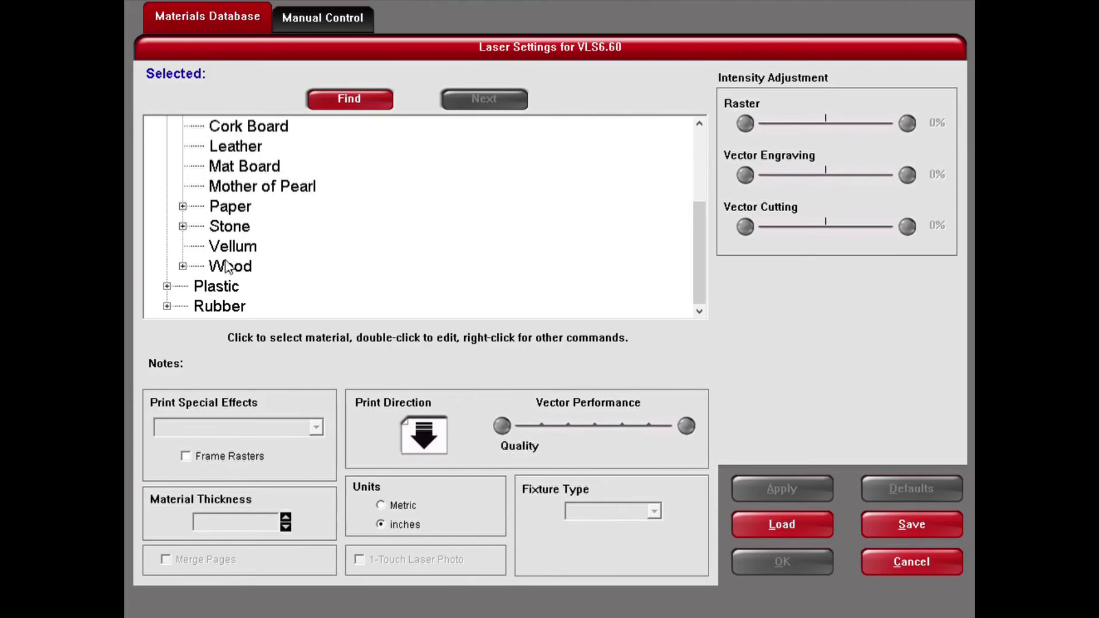
left_click(224, 207)
left_click(182, 206)
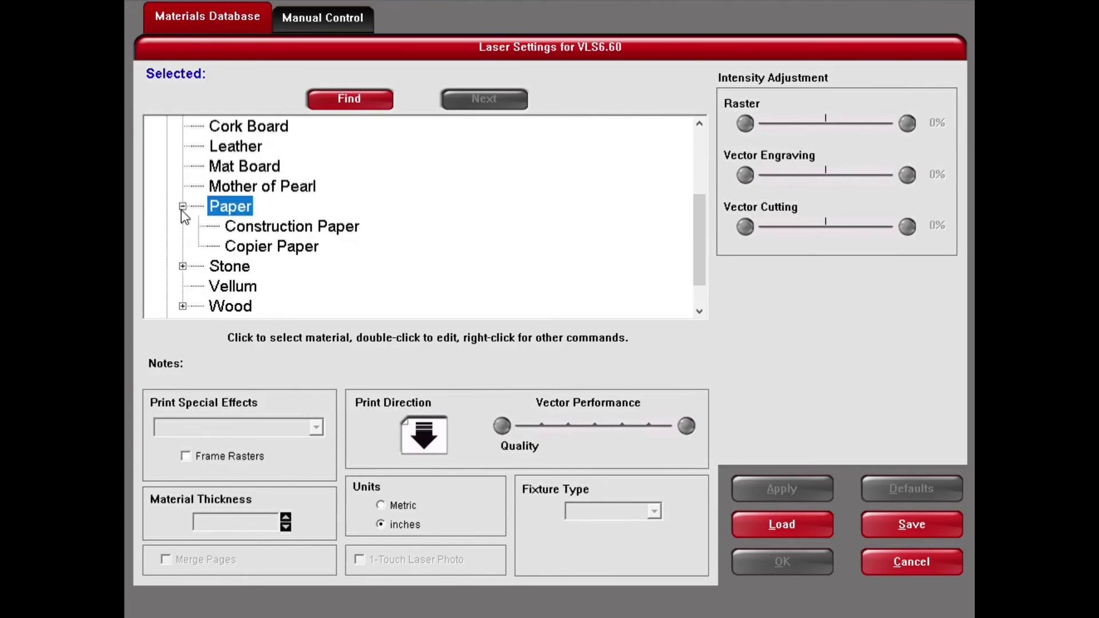
left_click(261, 229)
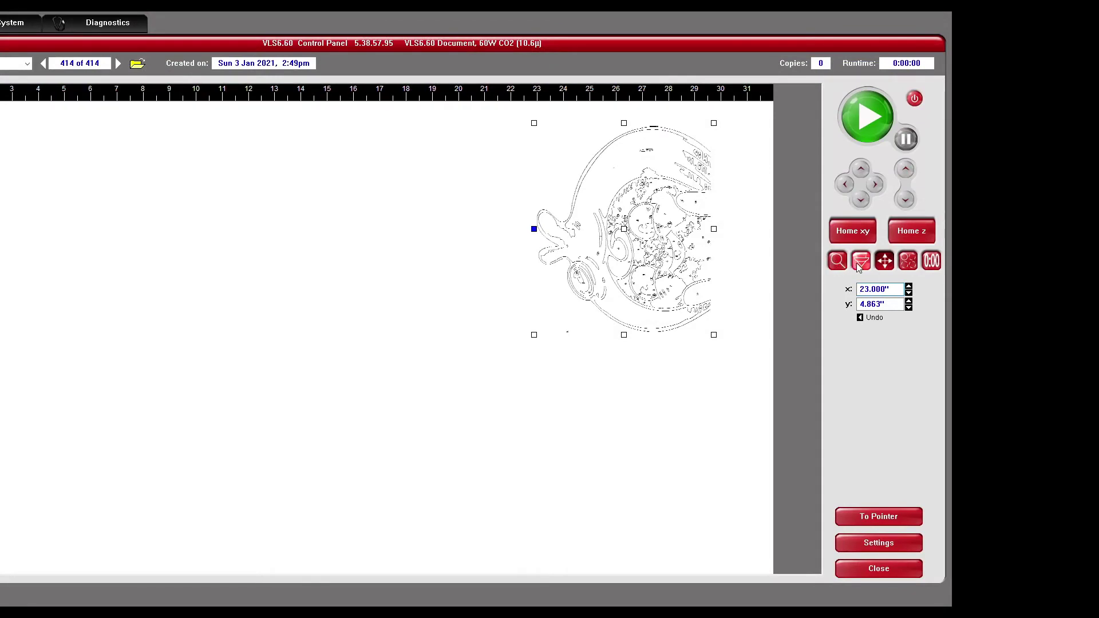
Step: With Relocate/Focus View on, move the laser head to the design's right, left, top and bottom edges
left_click(860, 263)
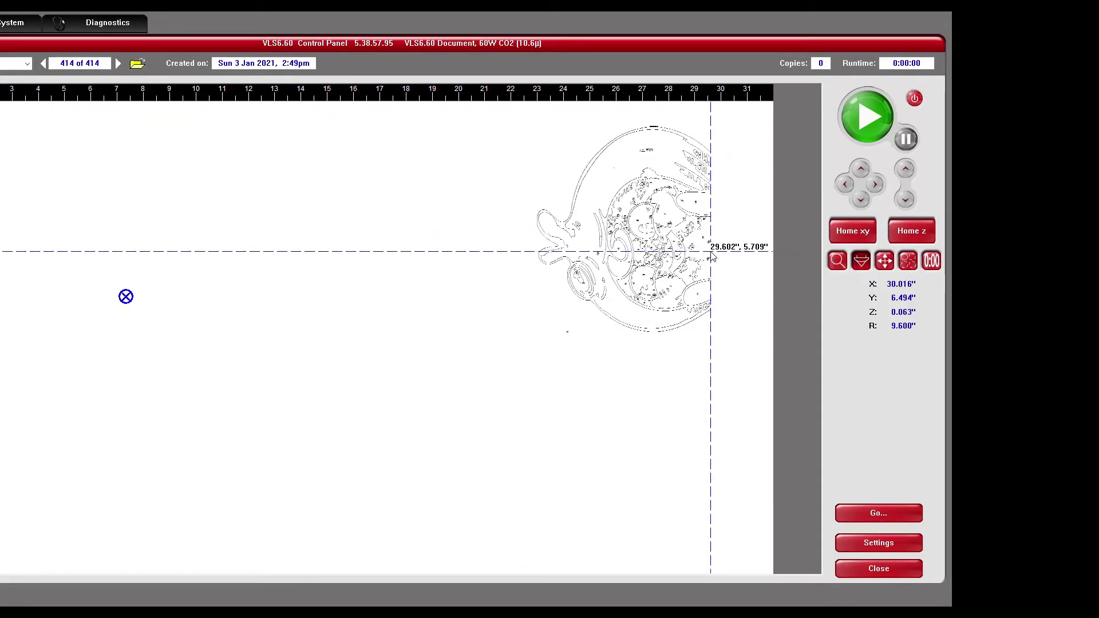
left_click(711, 251)
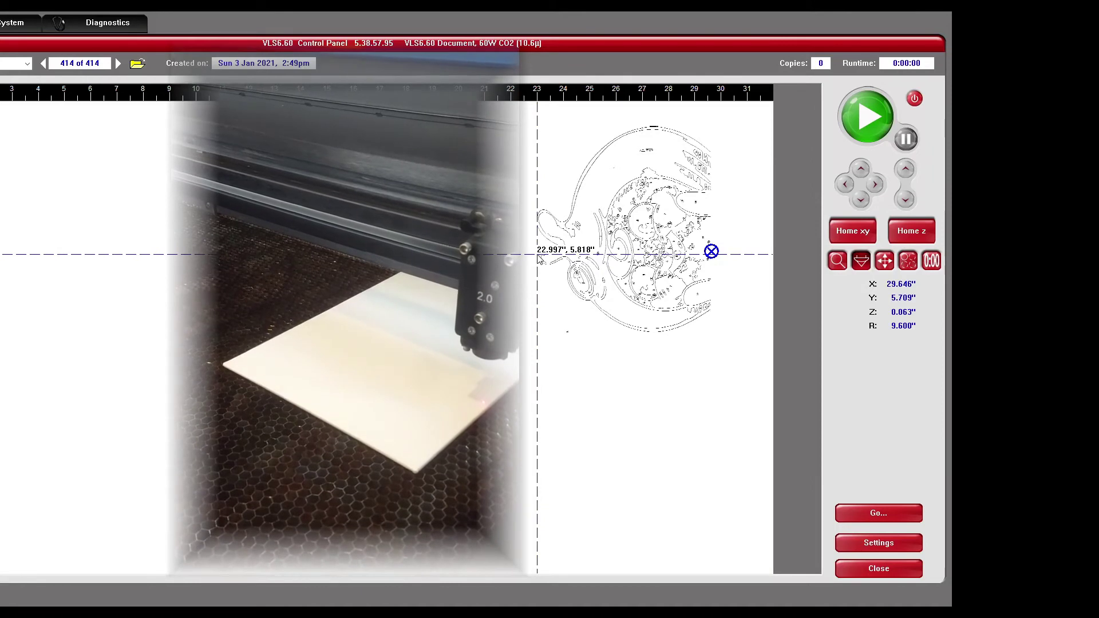
left_click(537, 254)
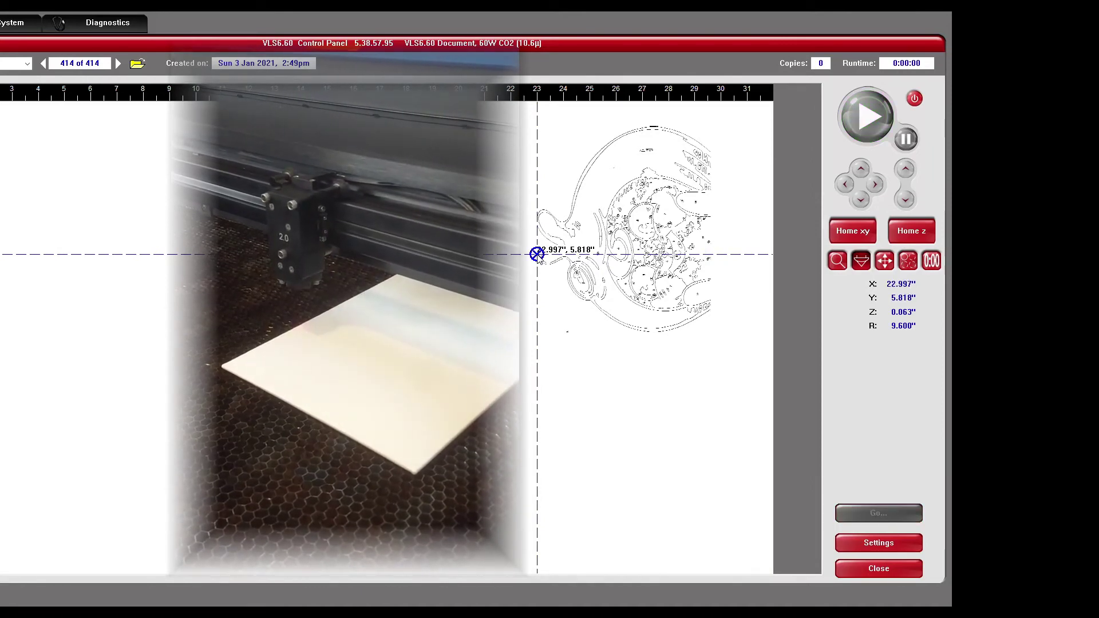
left_click(652, 125)
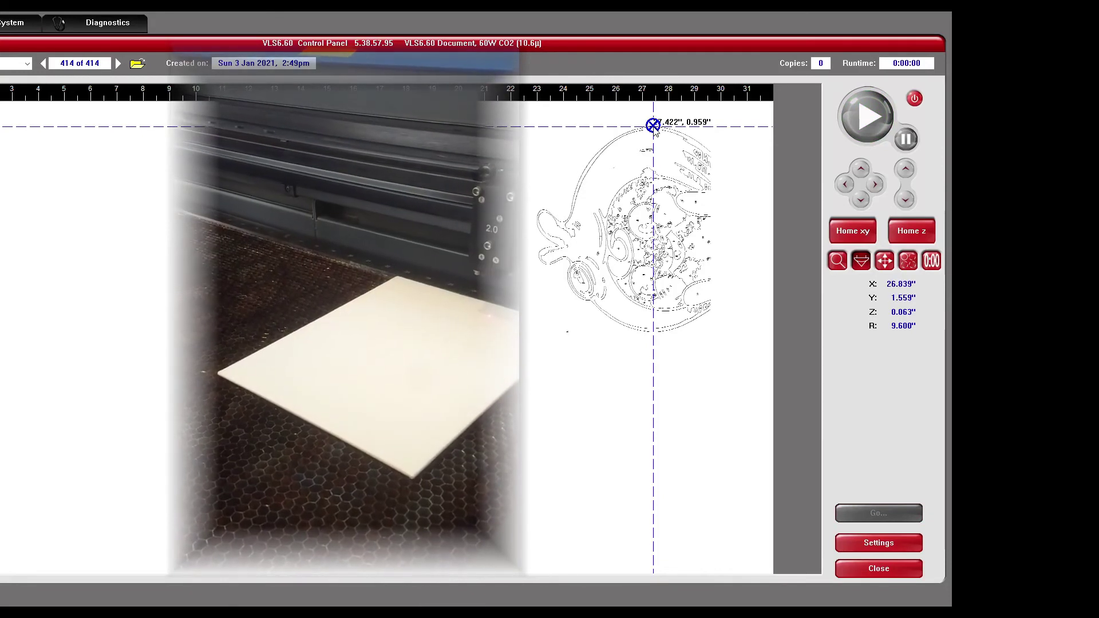
left_click(653, 332)
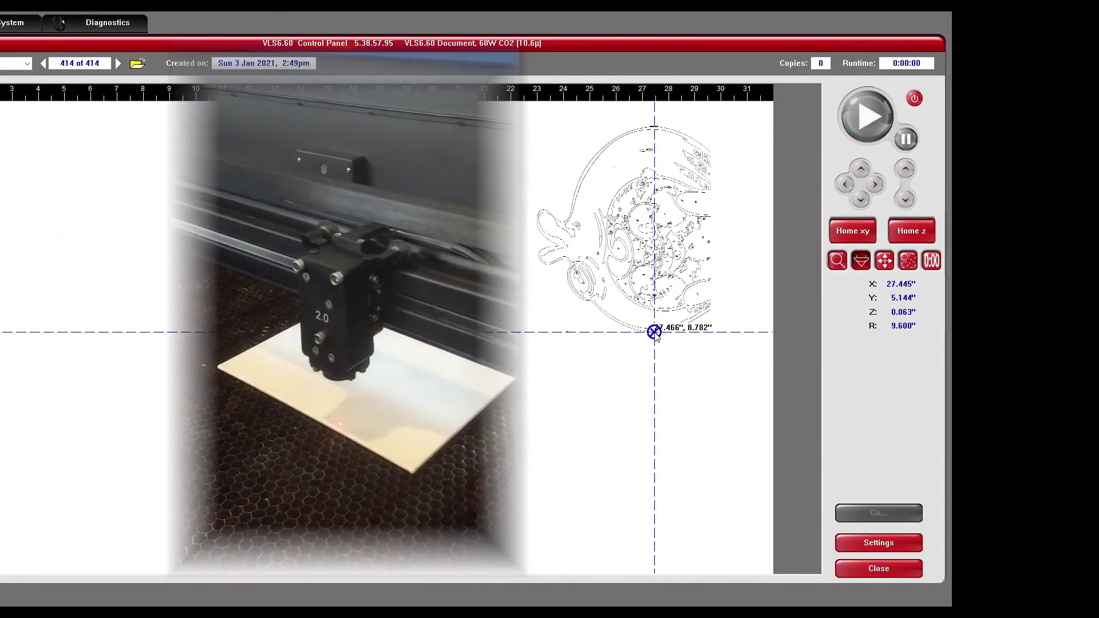